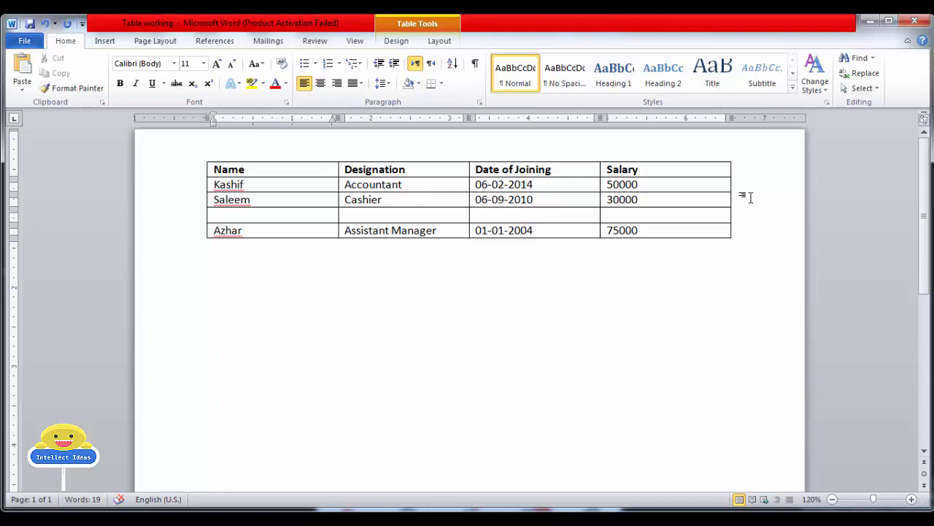
Undo the blank row inserted between the Cashier and Assistant Manager rows.
{"action": "key", "text": "ctrl+z"}
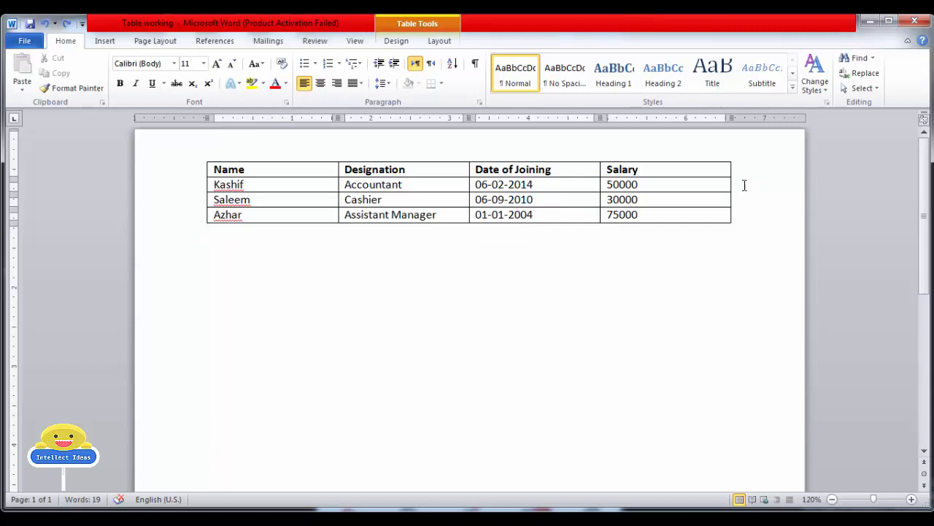
Insert a blank row directly below the table's header row and undo the insertion.
{"action": "left_click", "coordinate": [738, 172]}
{"action": "key", "text": "Return"}
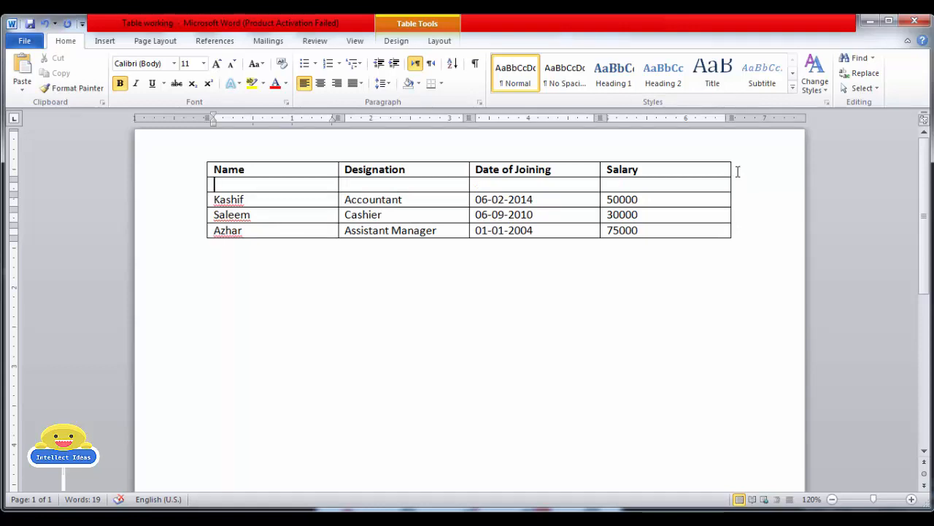
{"action": "key", "text": "ctrl+z"}
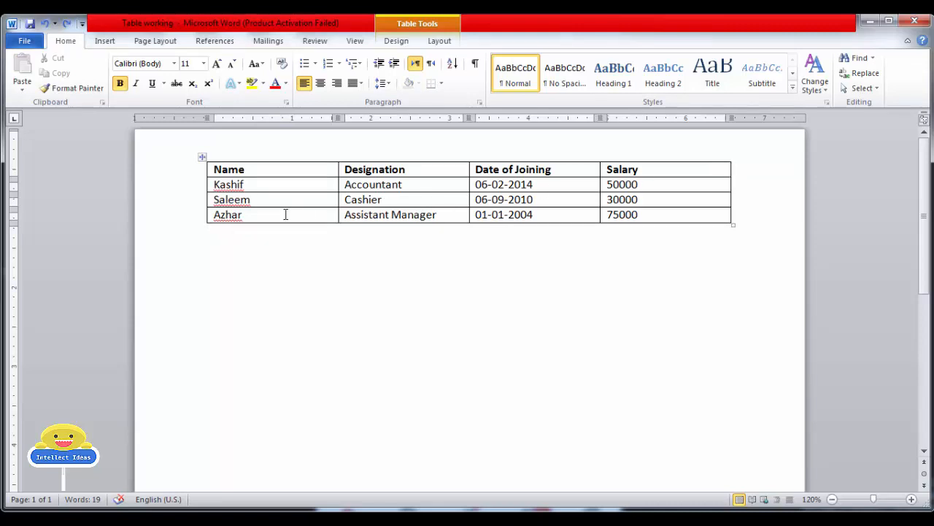
Insert a blank row below the Assistant Manager row at the end of the table and undo it.
{"action": "left_click", "coordinate": [196, 220]}
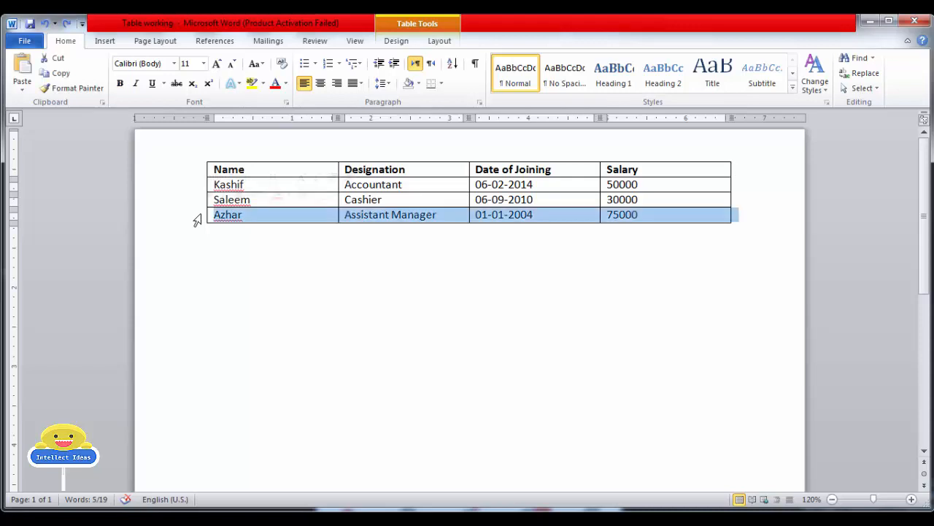
{"action": "right_click", "coordinate": [196, 219]}
{"action": "mouse_move", "coordinate": [305, 295]}
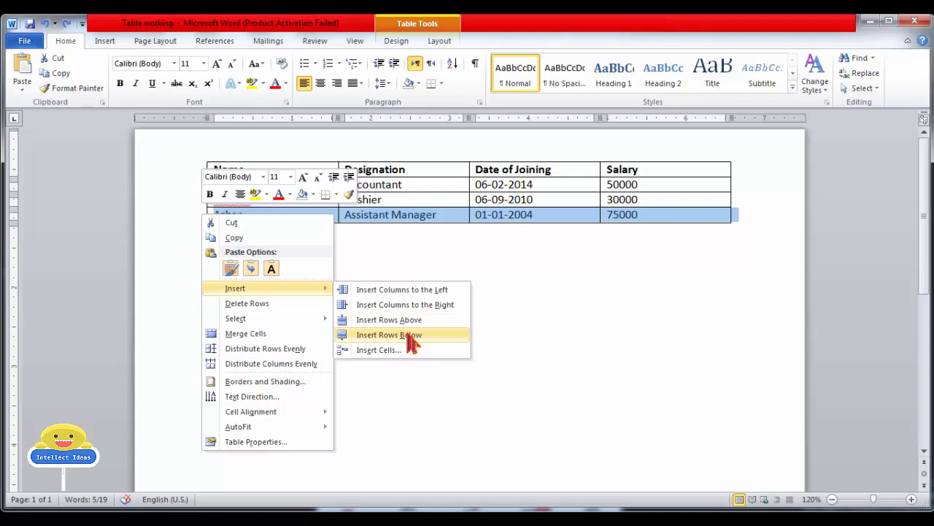
{"action": "left_click", "coordinate": [411, 342]}
{"action": "key", "text": "ctrl+z"}
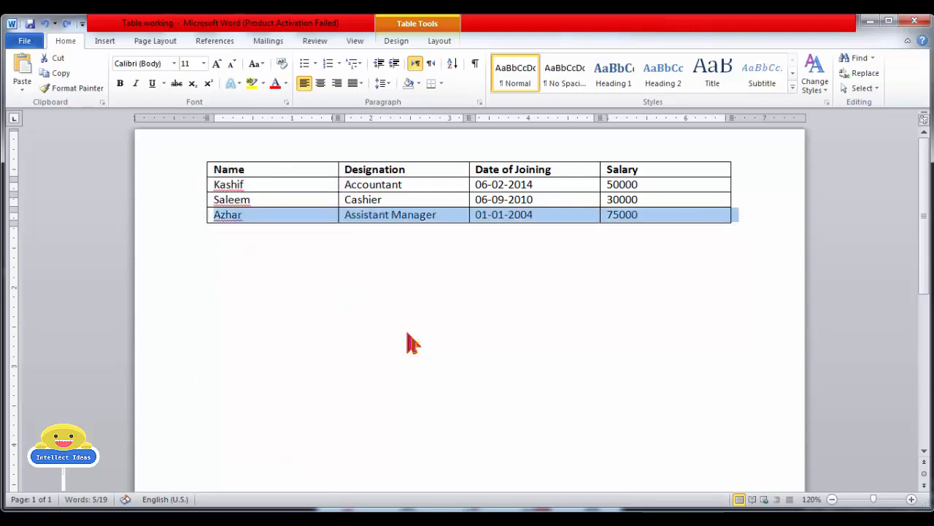
Insert a blank row above the Assistant Manager row, undo it, and clear the row selection.
{"action": "right_click", "coordinate": [196, 216]}
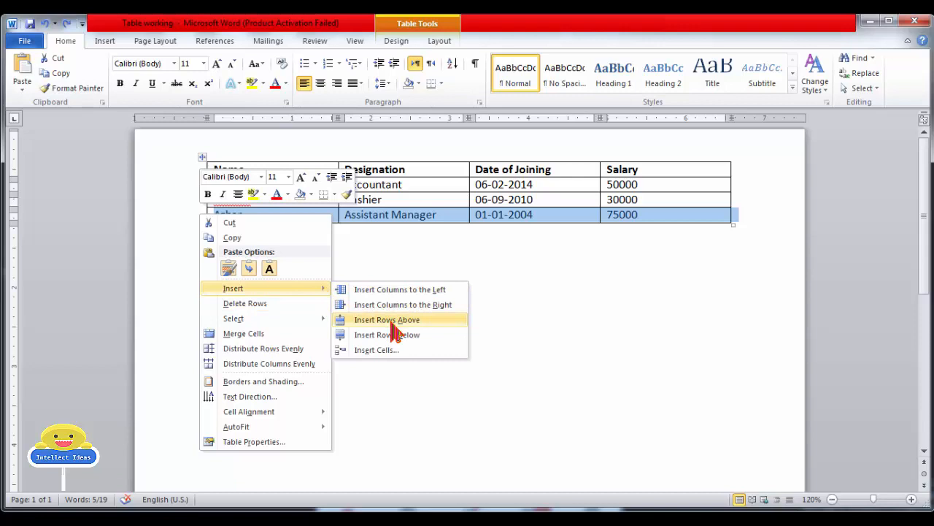
{"action": "left_click", "coordinate": [392, 325]}
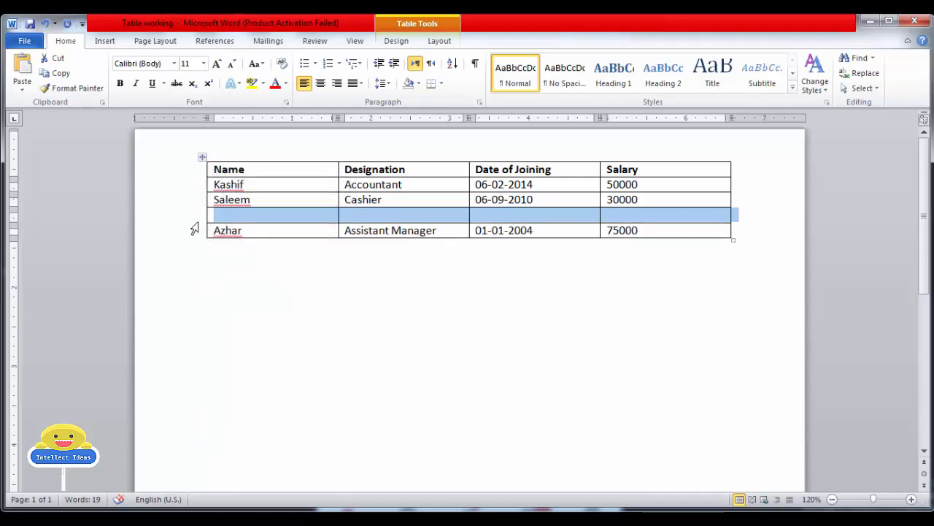
{"action": "key", "text": "ctrl+z"}
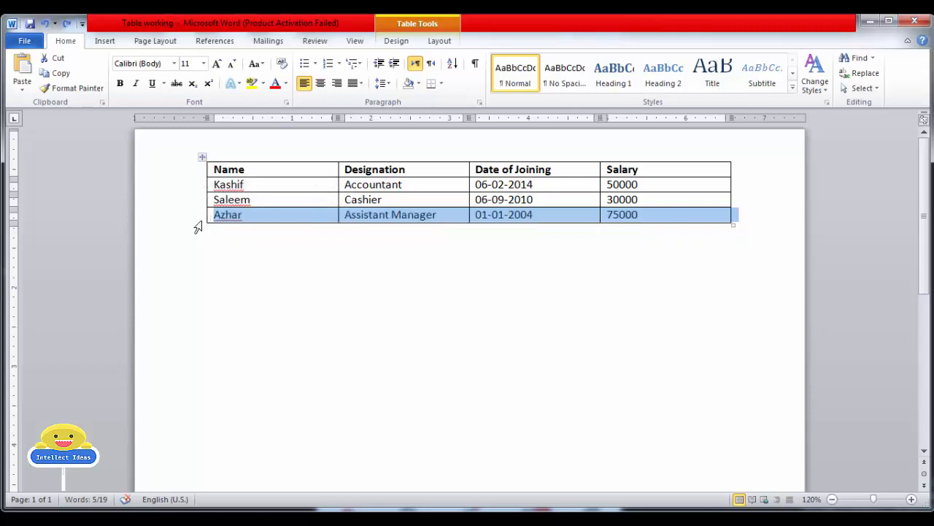
{"action": "left_click", "coordinate": [761, 182]}
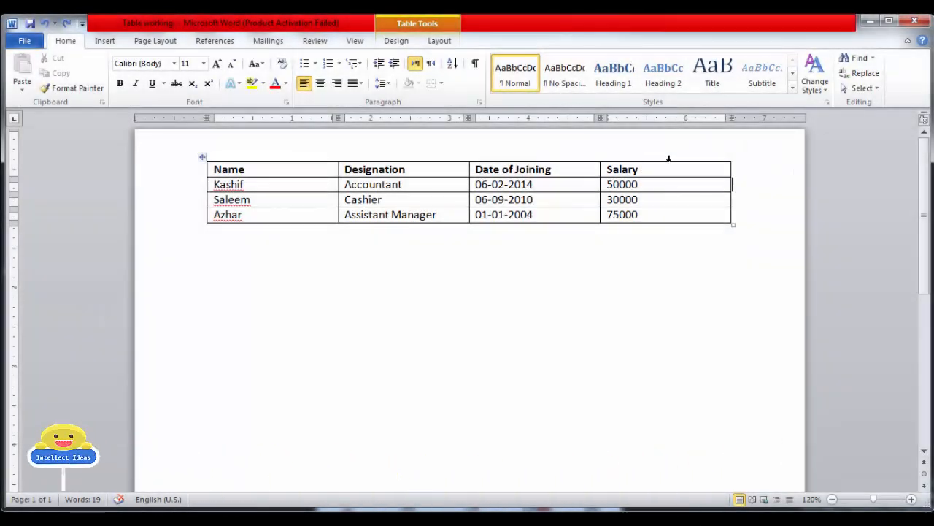
Insert a blank column to the right of the Salary column and undo the insertion.
{"action": "left_click", "coordinate": [668, 158]}
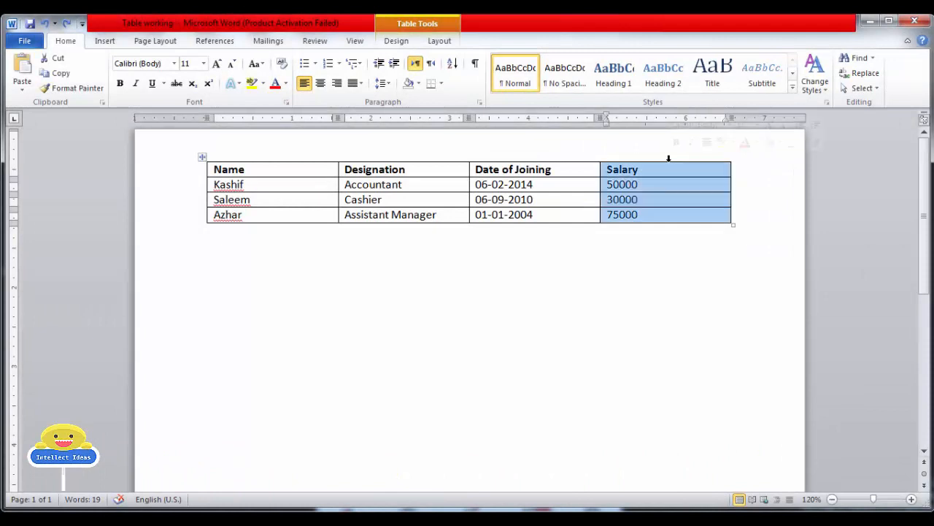
{"action": "right_click", "coordinate": [668, 159]}
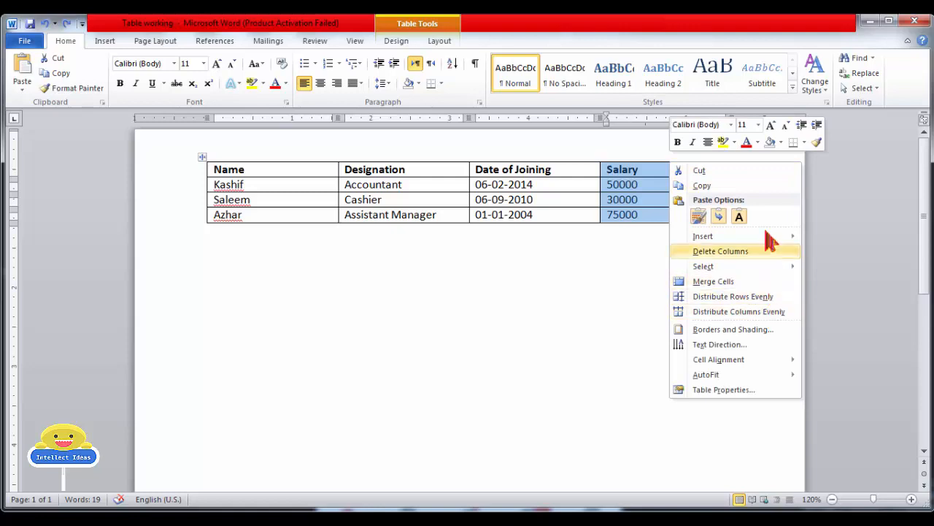
{"action": "mouse_move", "coordinate": [760, 241]}
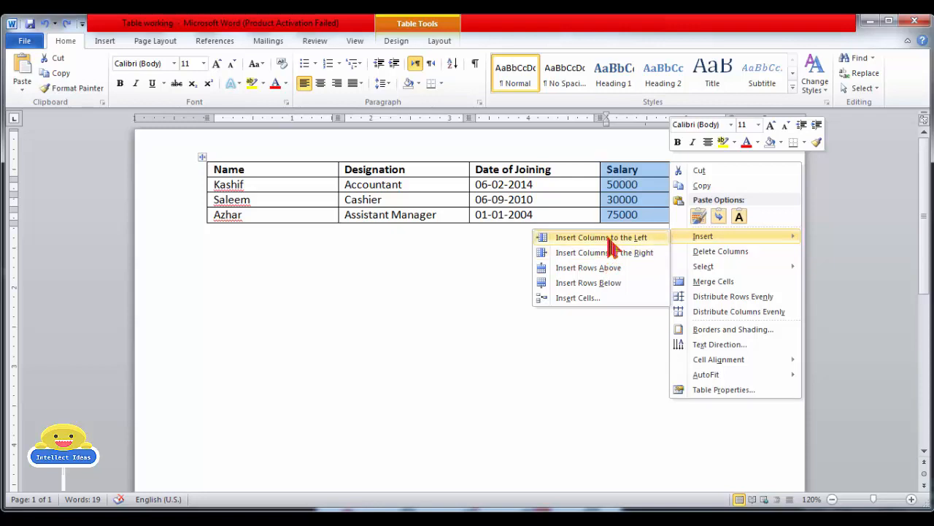
{"action": "left_click", "coordinate": [605, 252]}
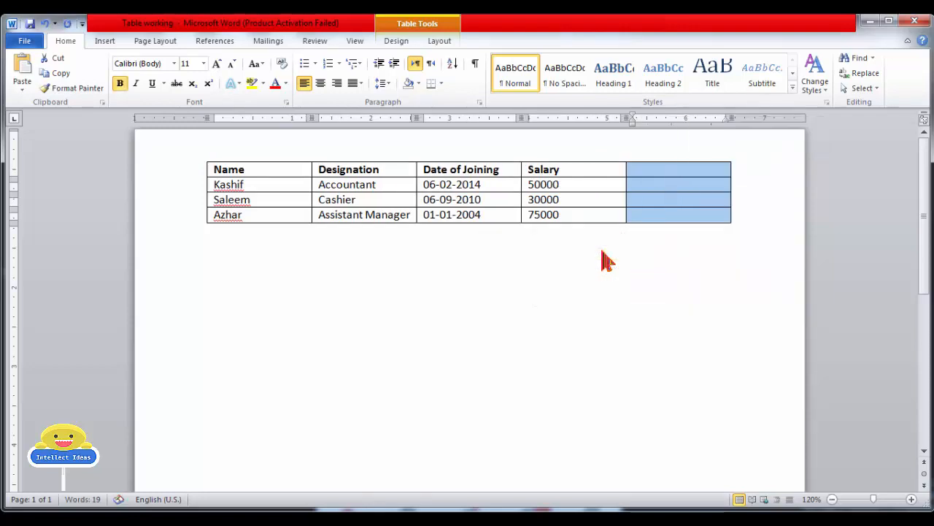
{"action": "left_click", "coordinate": [672, 169]}
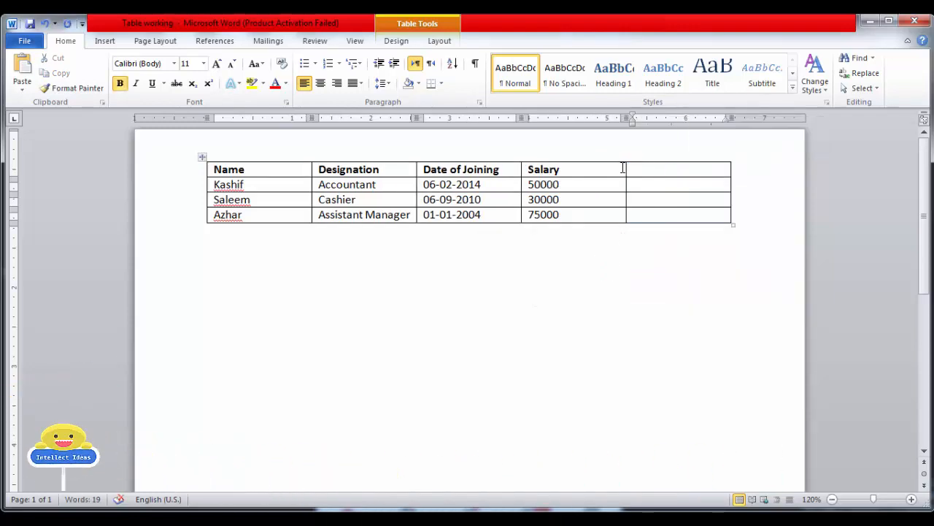
{"action": "key", "text": "ctrl+z"}
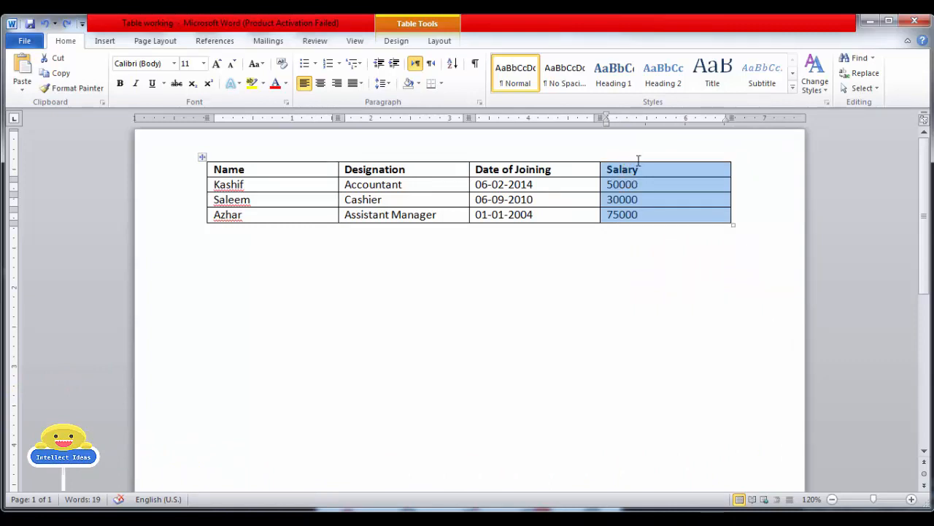
Insert a blank column between Date of Joining and Salary and undo the insertion.
{"action": "left_click", "coordinate": [636, 158]}
{"action": "right_click", "coordinate": [636, 157]}
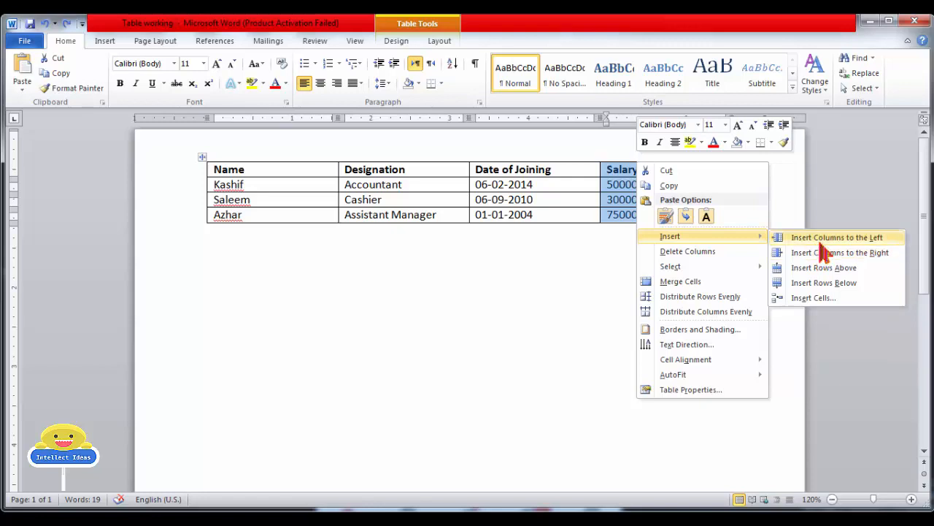
{"action": "left_click", "coordinate": [822, 241]}
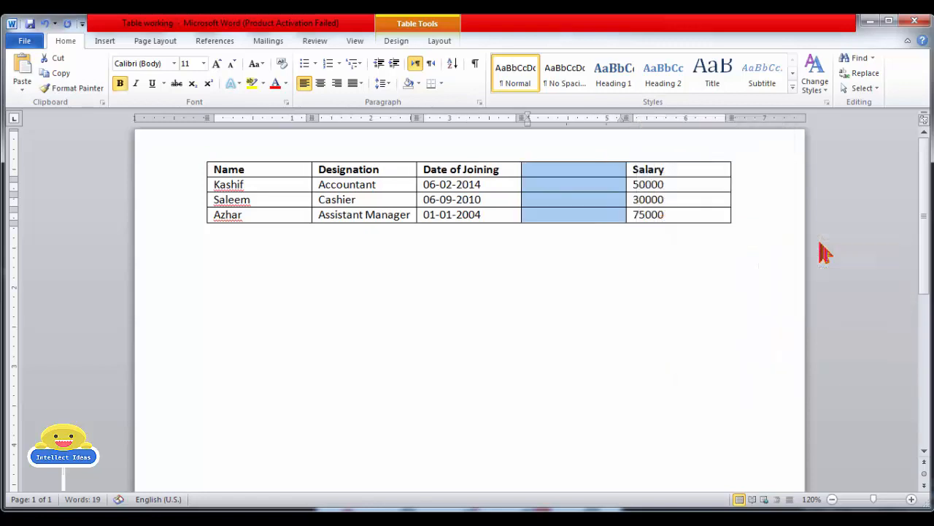
{"action": "left_click", "coordinate": [605, 275]}
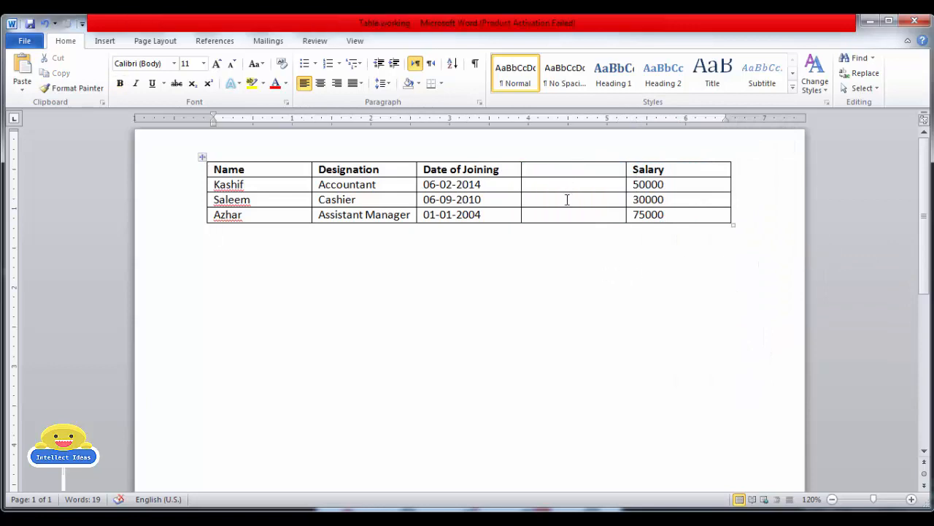
{"action": "key", "text": "ctrl"}
{"action": "key", "text": "ctrl+z"}
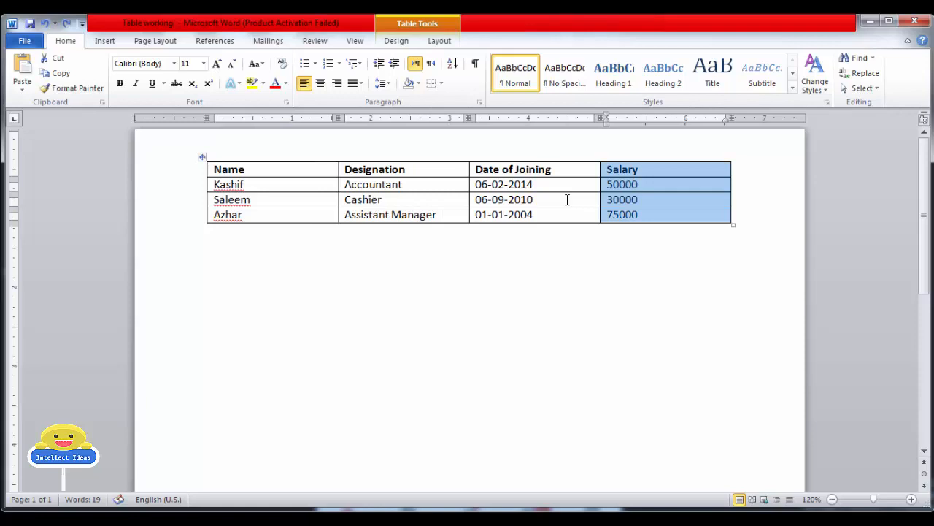
{"action": "left_click", "coordinate": [276, 231]}
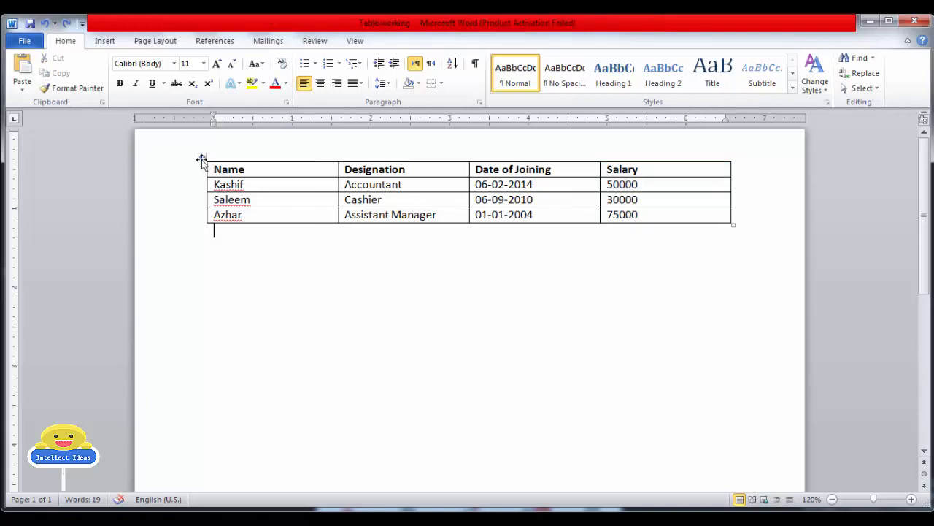
{"action": "left_click", "coordinate": [267, 191]}
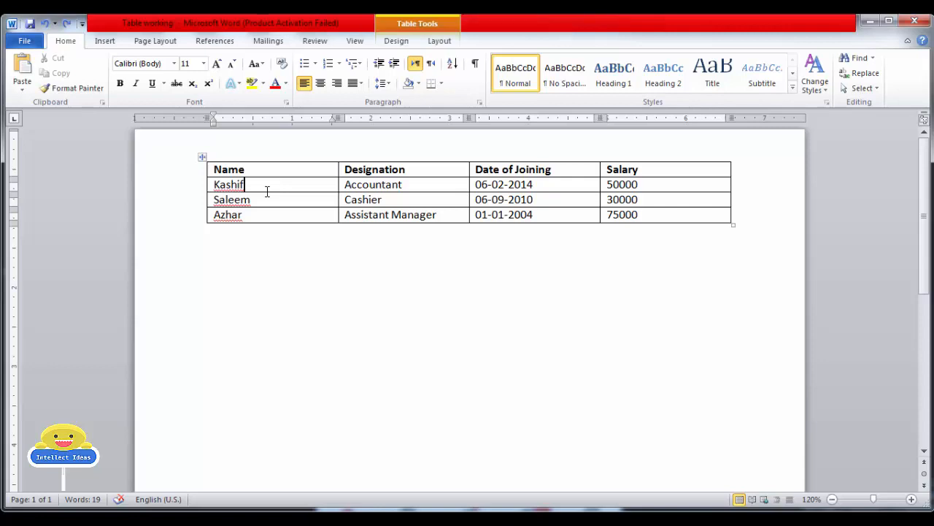
{"action": "left_click", "coordinate": [237, 254]}
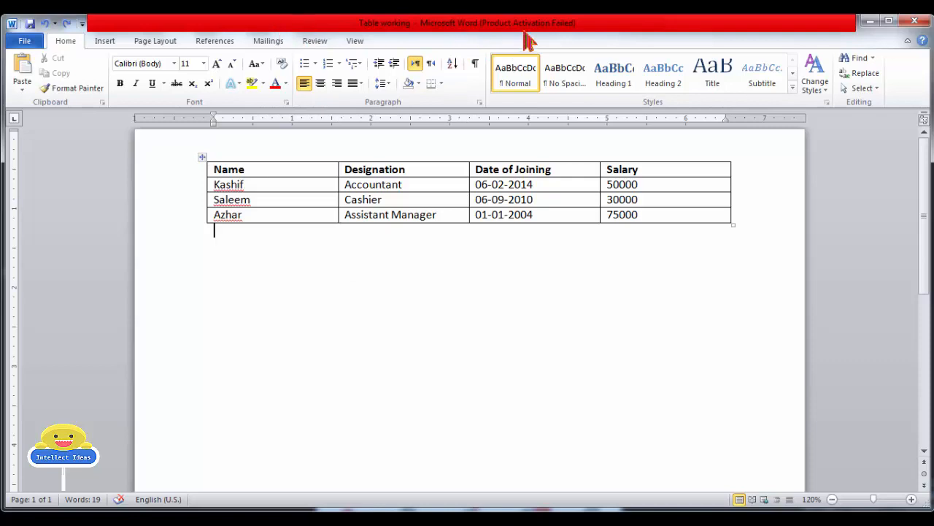
Try inserting a blank row above the Accountant row and one below it, undoing each insertion.
{"action": "left_click", "coordinate": [266, 191]}
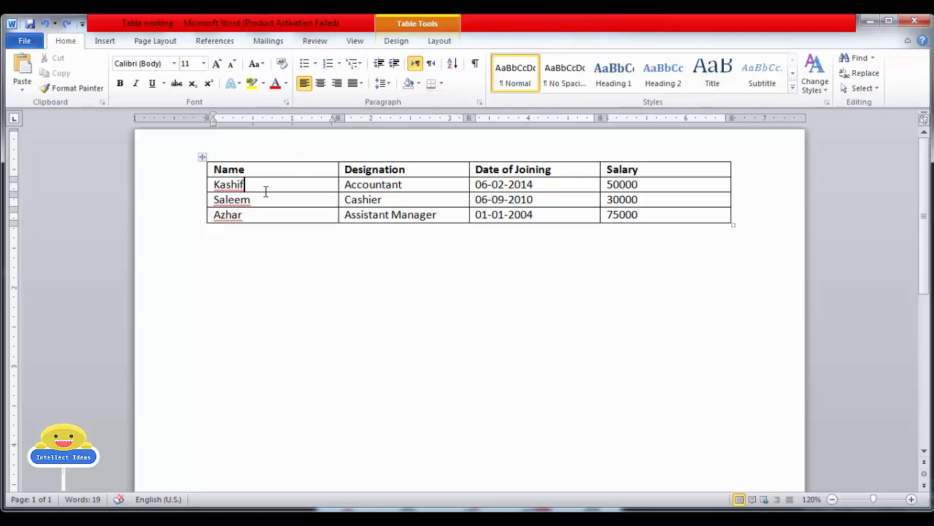
{"action": "left_click", "coordinate": [438, 42]}
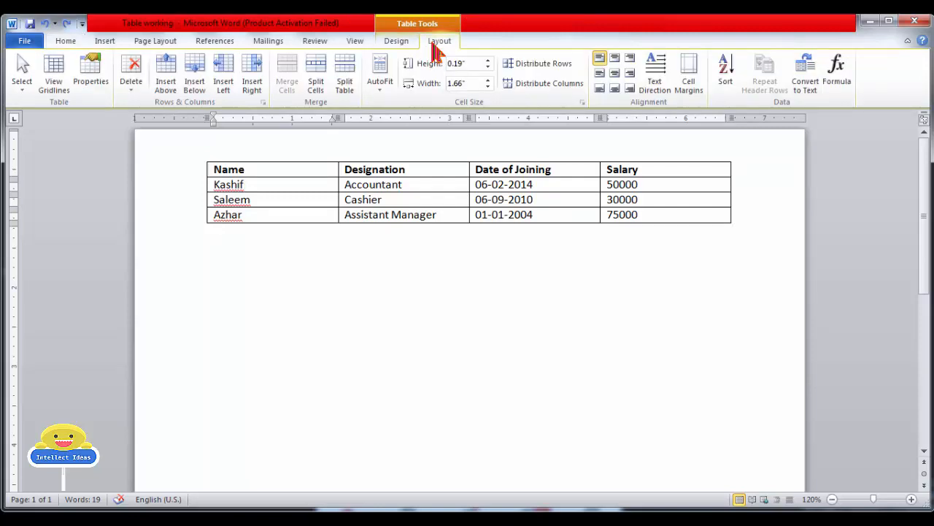
{"action": "left_click", "coordinate": [166, 84]}
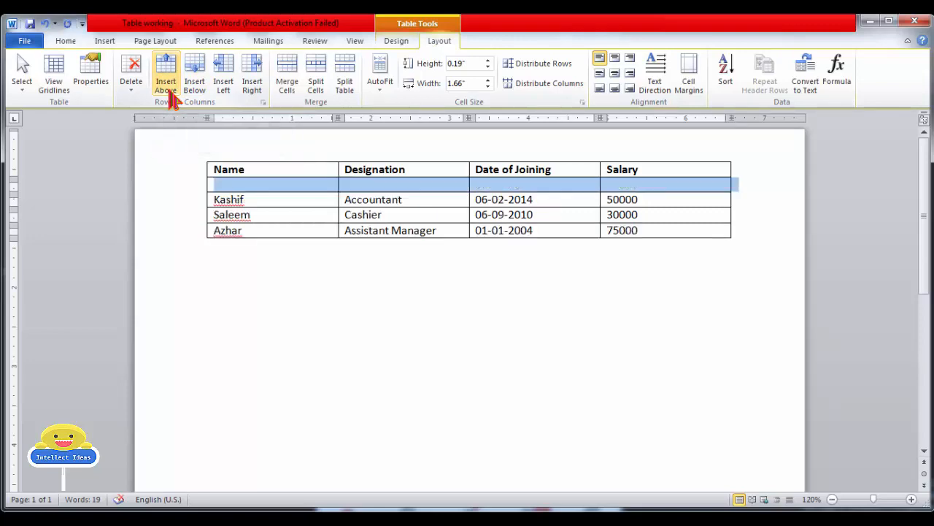
{"action": "key", "text": "ctrl+z"}
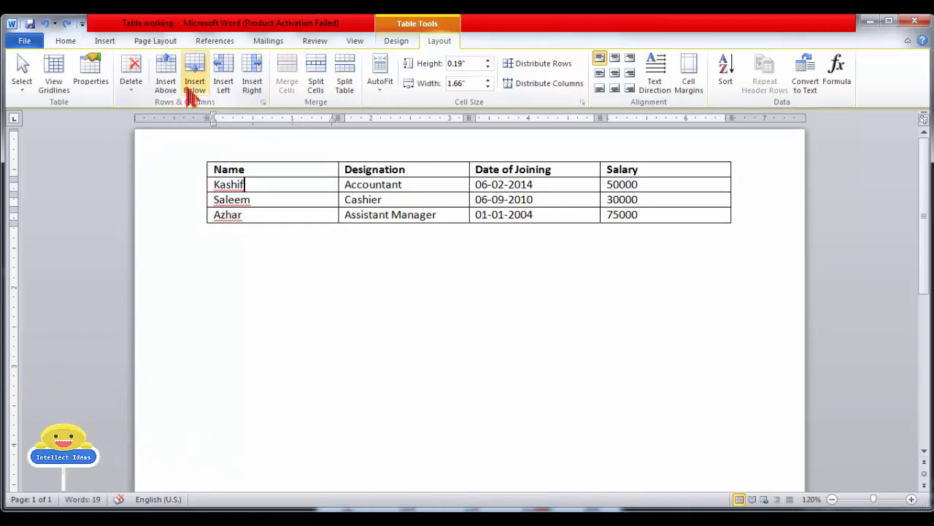
{"action": "left_click", "coordinate": [191, 97]}
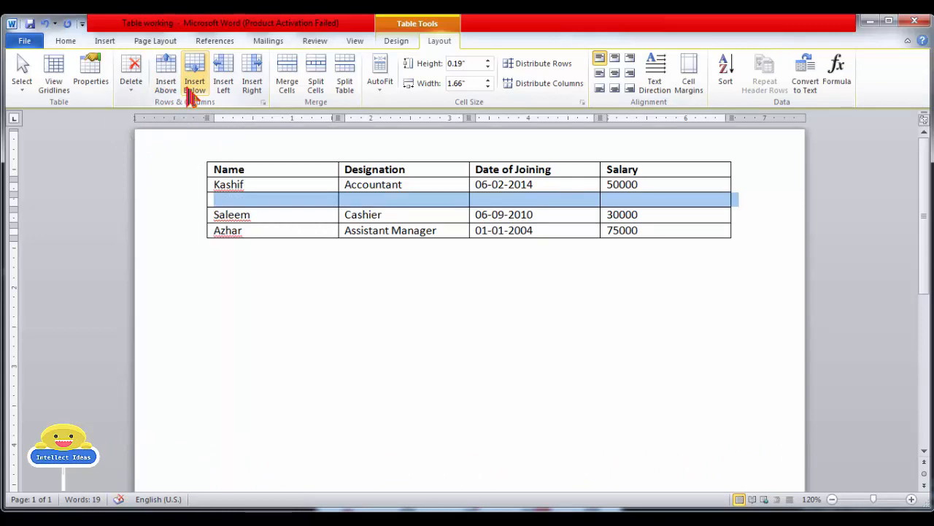
{"action": "key", "text": "ctrl+z"}
Try inserting a blank column to the left of the Name column and one to its right, undoing each insertion.
{"action": "left_click", "coordinate": [223, 89]}
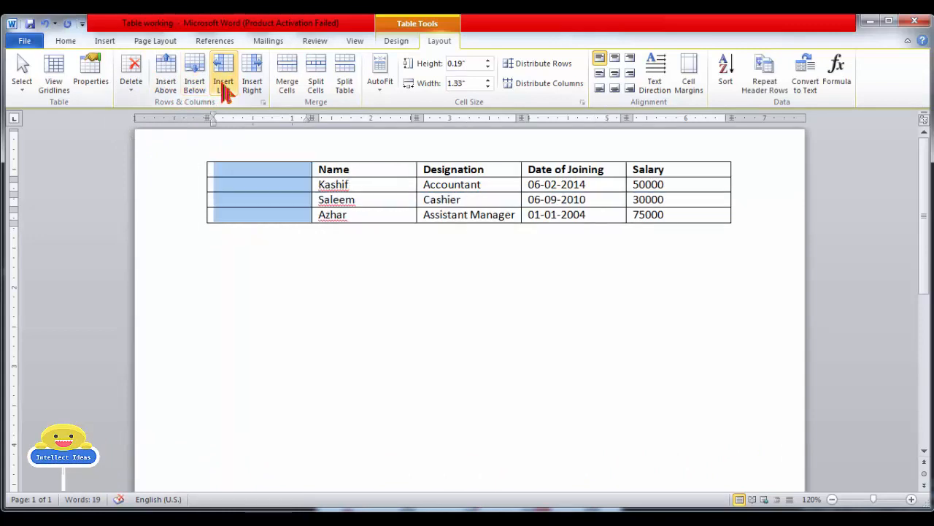
{"action": "key", "text": "ctrl+z"}
{"action": "left_click", "coordinate": [247, 88]}
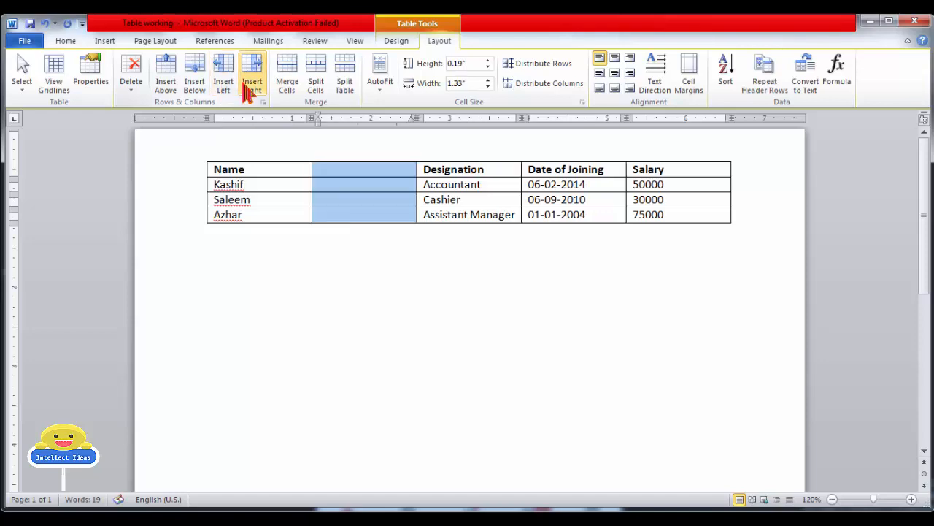
{"action": "key", "text": "ctrl+z"}
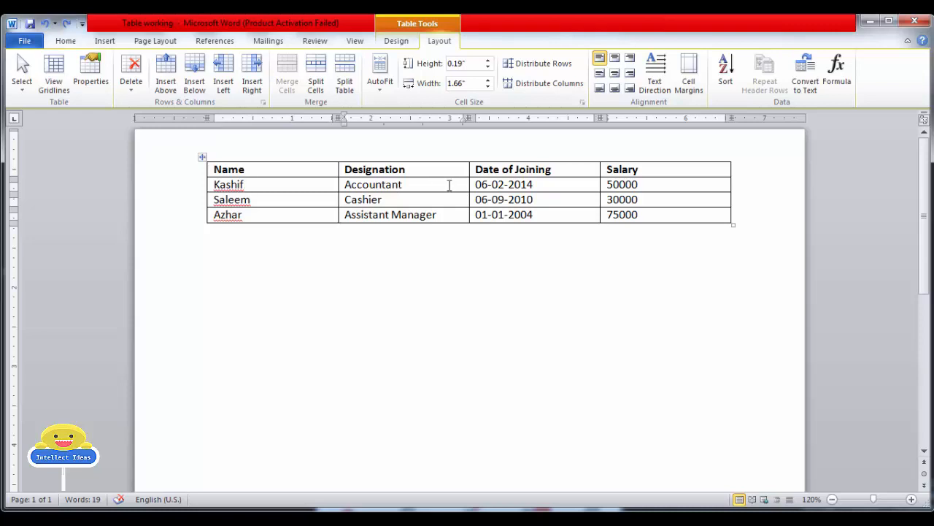
Try inserting a blank row above the Cashier row and one below it, undoing each insertion.
{"action": "left_click", "coordinate": [402, 198]}
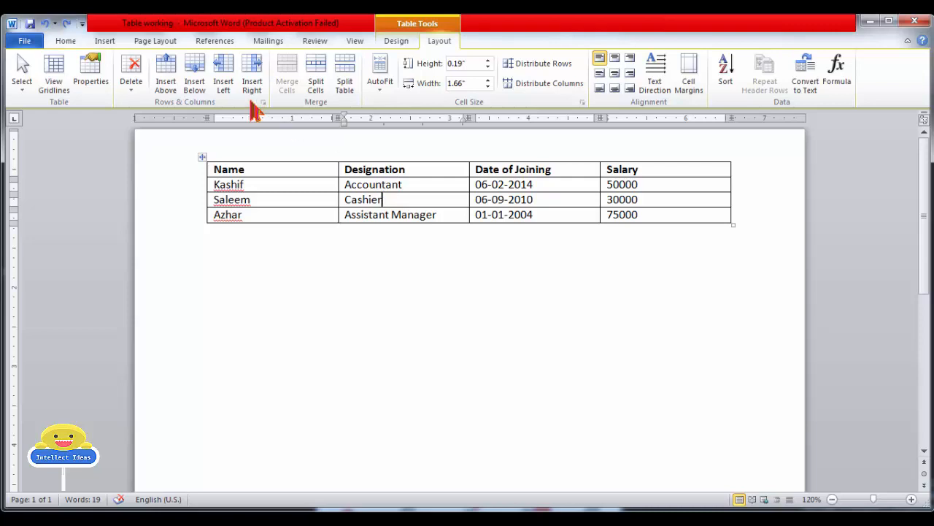
{"action": "left_click", "coordinate": [169, 83]}
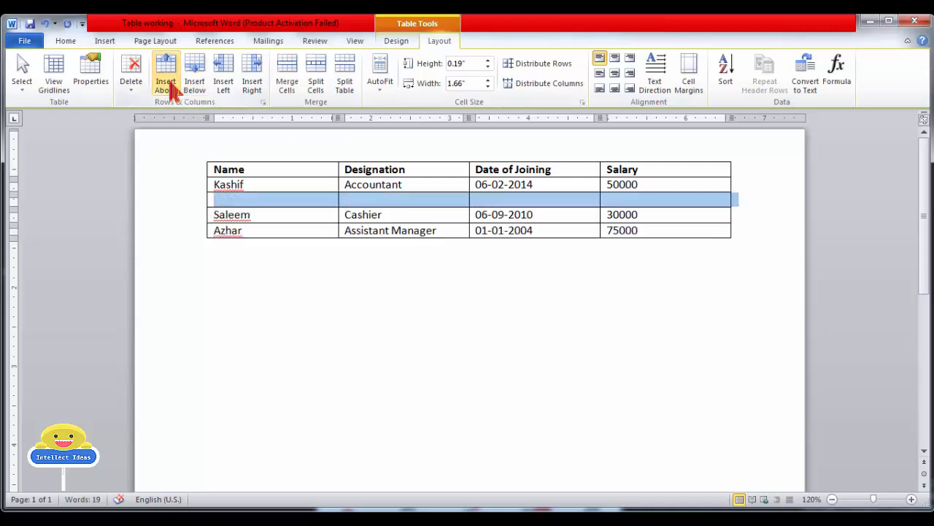
{"action": "key", "text": "ctrl+z"}
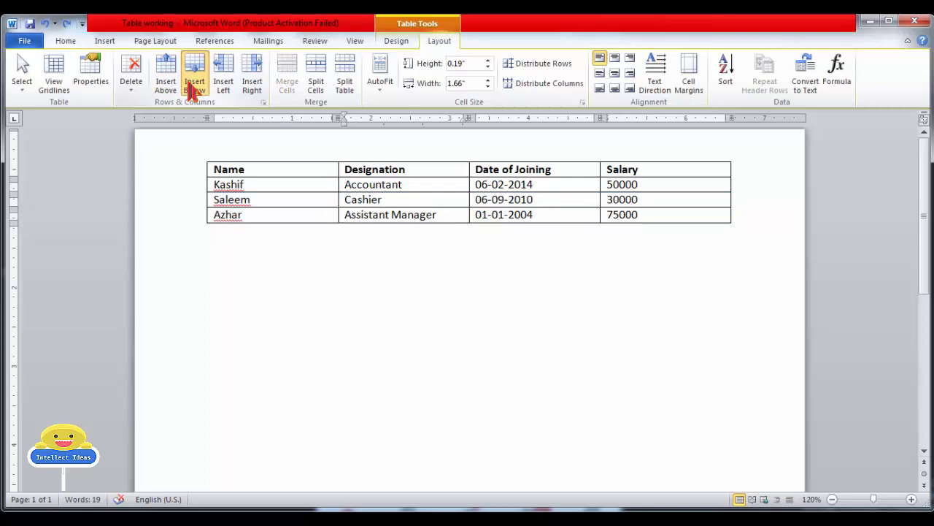
{"action": "left_click", "coordinate": [193, 90]}
{"action": "key", "text": "ctrl+z"}
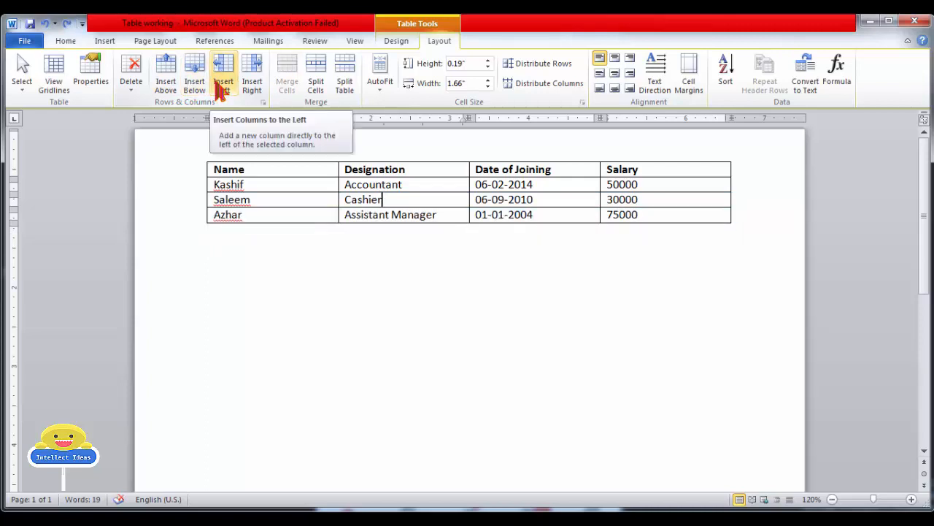
Try inserting a blank column to the left of the Designation column and one to its right, undoing each insertion.
{"action": "left_click", "coordinate": [222, 86]}
{"action": "key", "text": "ctrl+z"}
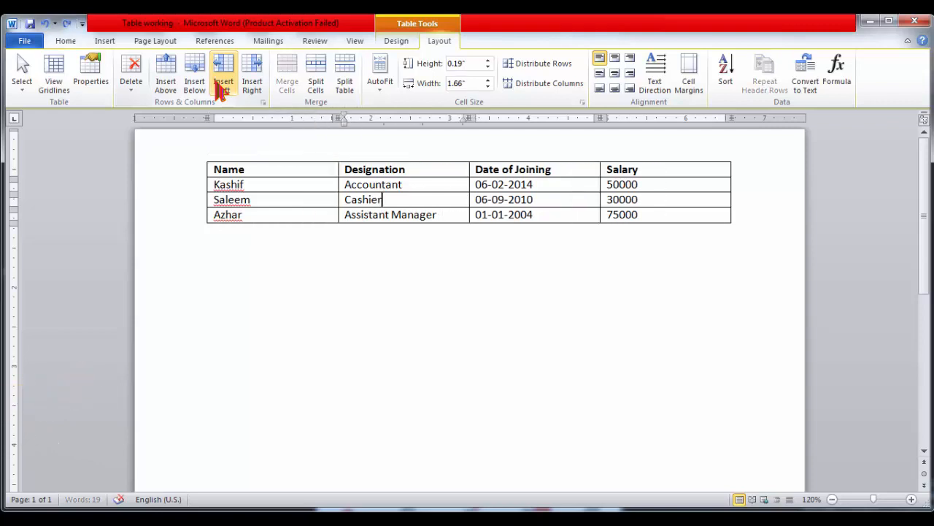
{"action": "left_click", "coordinate": [252, 86]}
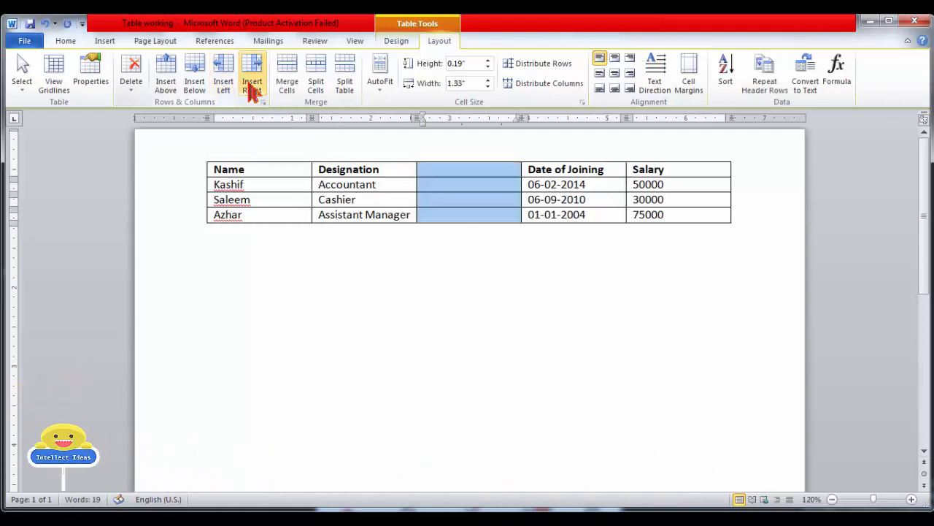
{"action": "key", "text": "ctrl+z"}
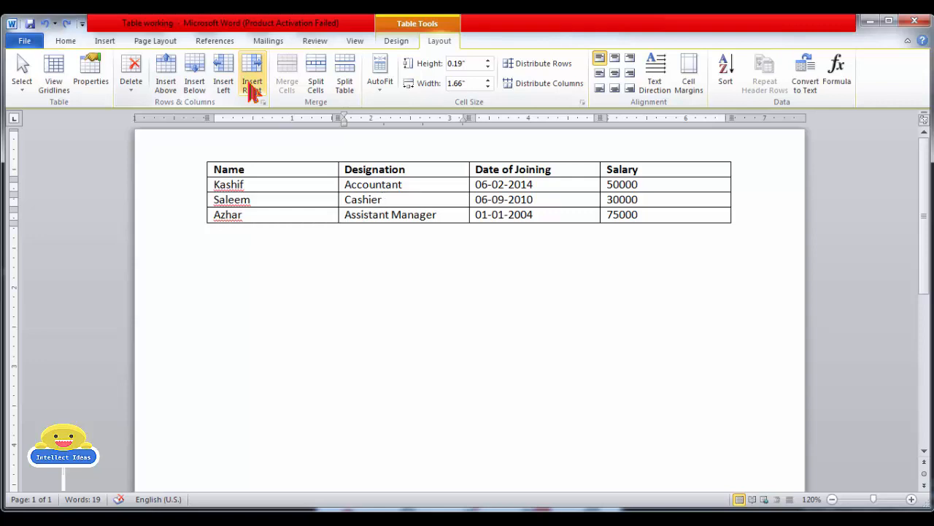
Select the whole Assistant Manager row, try deleting it, and undo the deletion.
{"action": "left_click", "coordinate": [199, 222]}
{"action": "right_click", "coordinate": [199, 223]}
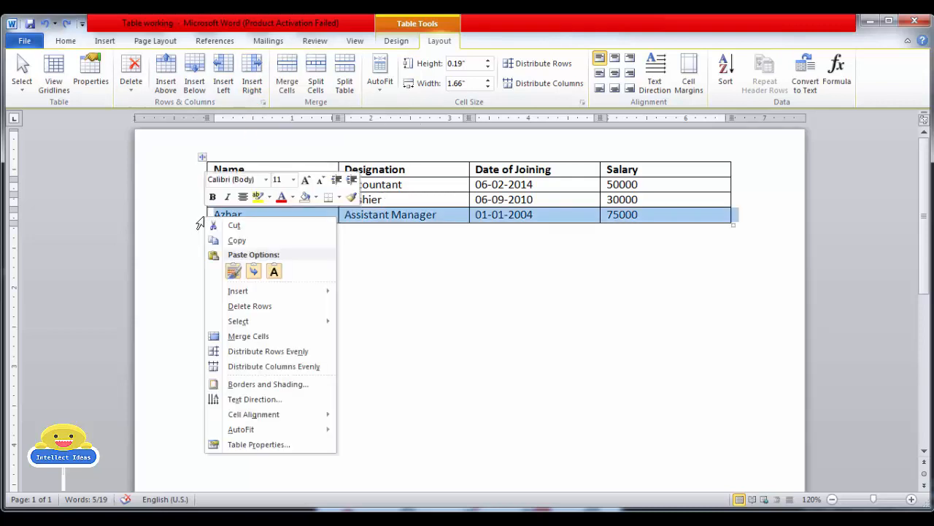
{"action": "left_click", "coordinate": [299, 314]}
{"action": "key", "text": "ctrl+z"}
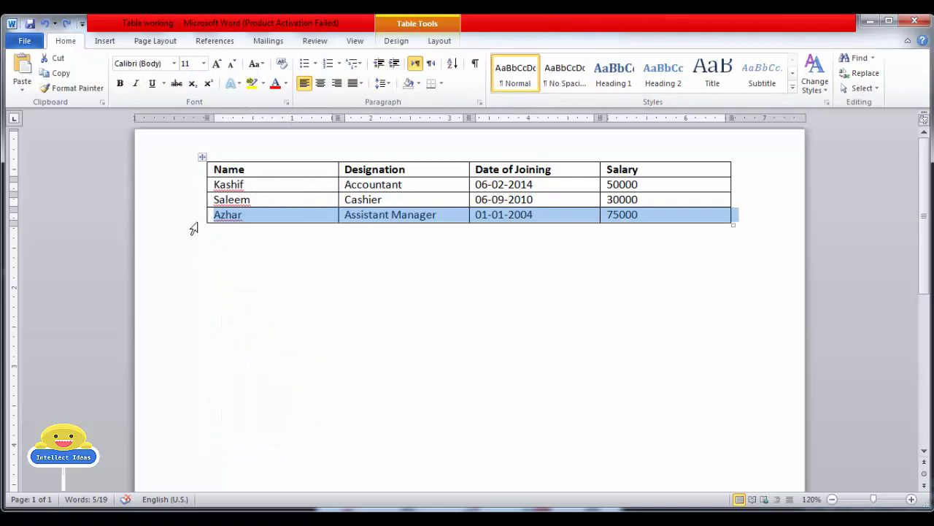
With only the cursor in the Name cell of the Assistant Manager row, try deleting that row and undo it.
{"action": "left_click", "coordinate": [253, 223]}
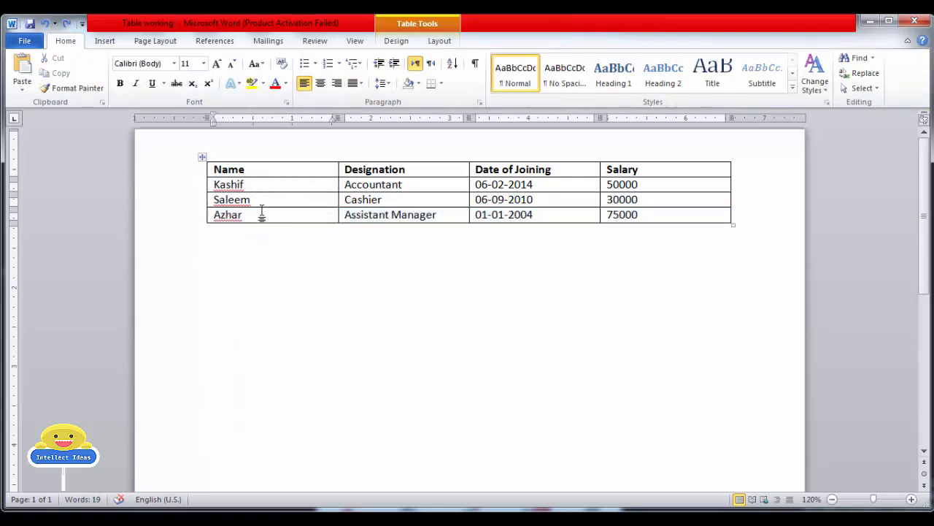
{"action": "left_click", "coordinate": [441, 44]}
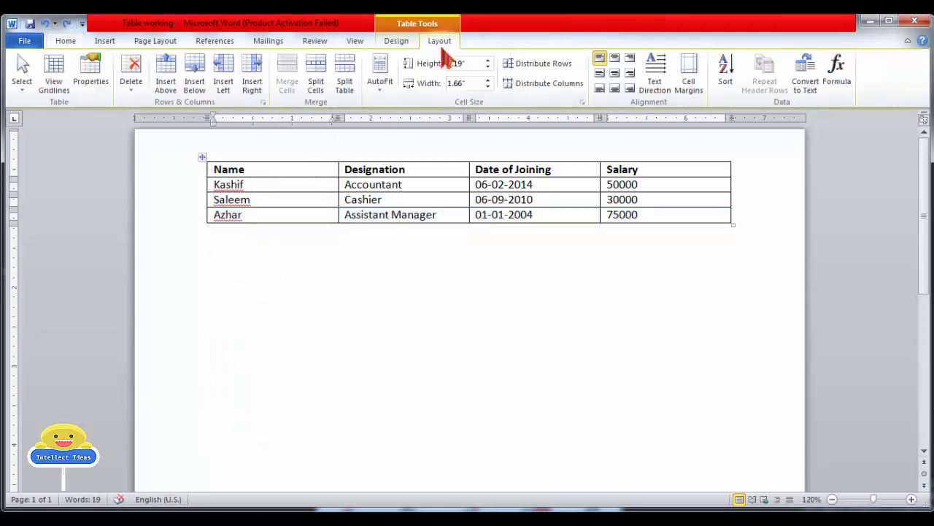
{"action": "left_click", "coordinate": [134, 93]}
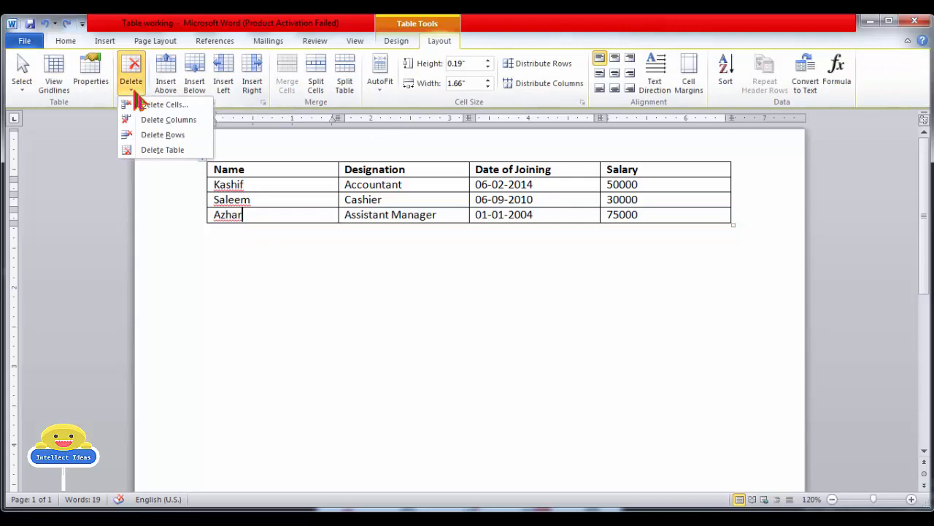
{"action": "left_click", "coordinate": [146, 137]}
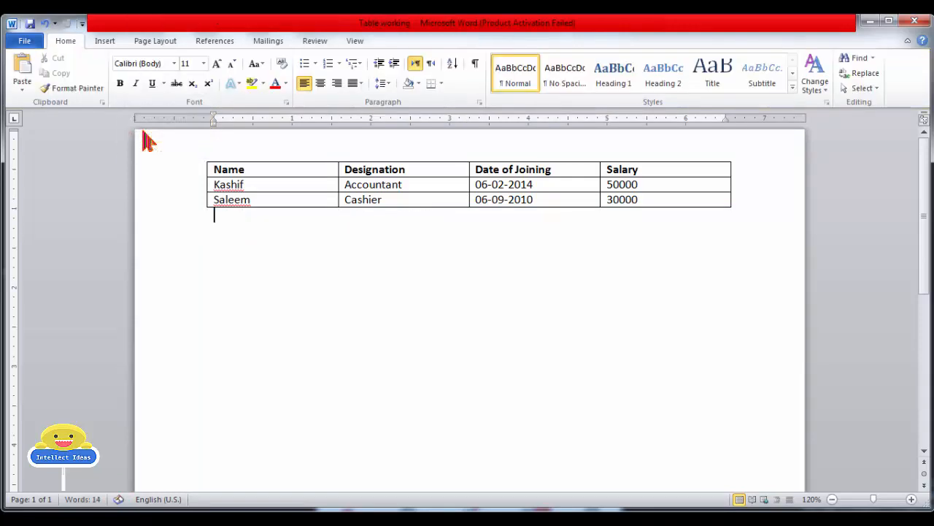
{"action": "key", "text": "ctrl+z"}
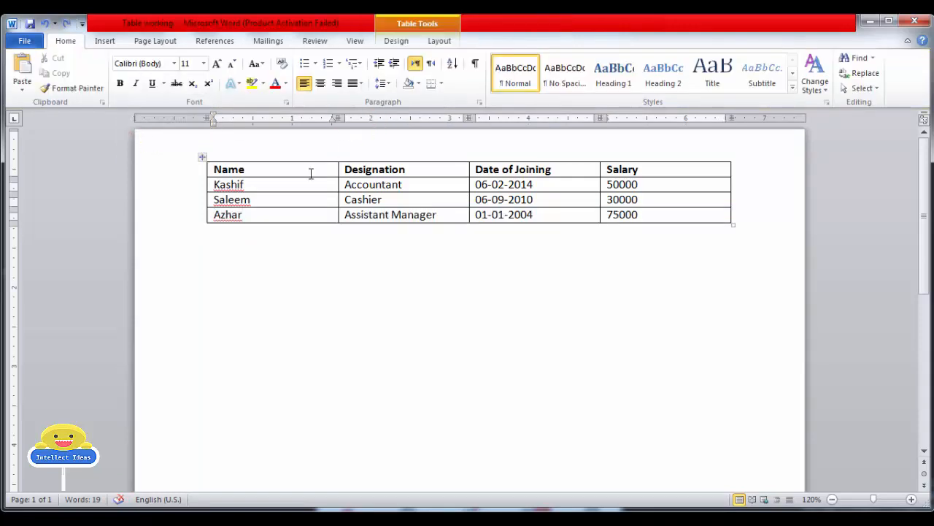
Select the entire Date of Joining column, try deleting it, and undo the deletion.
{"action": "left_click", "coordinate": [546, 184]}
{"action": "left_click", "coordinate": [536, 158]}
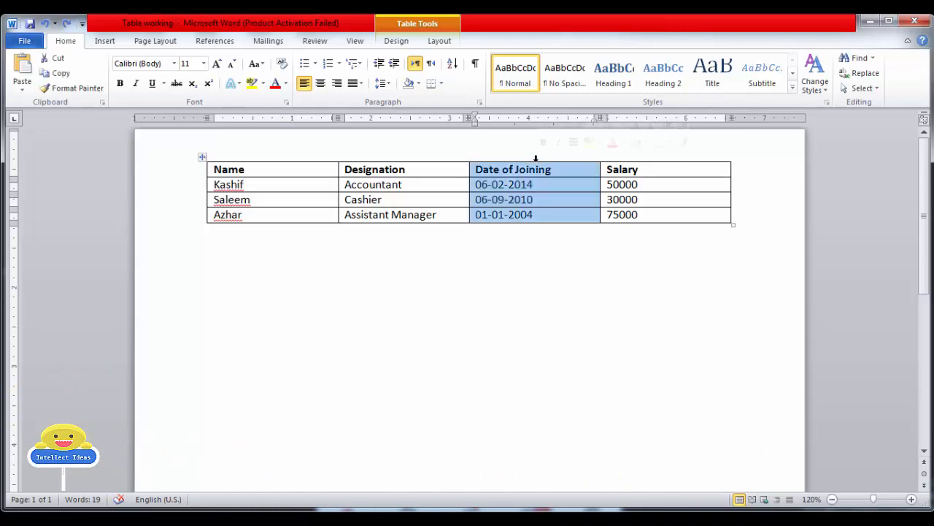
{"action": "right_click", "coordinate": [536, 159]}
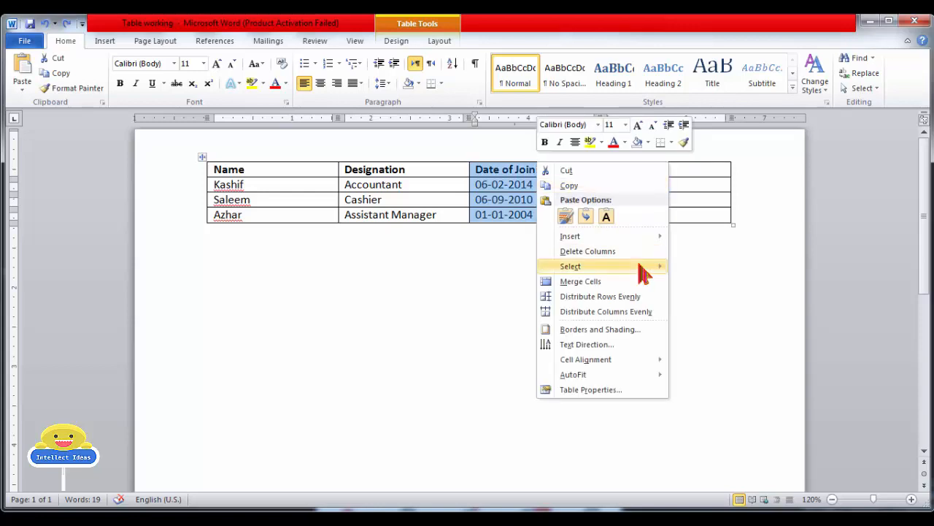
{"action": "mouse_move", "coordinate": [642, 270]}
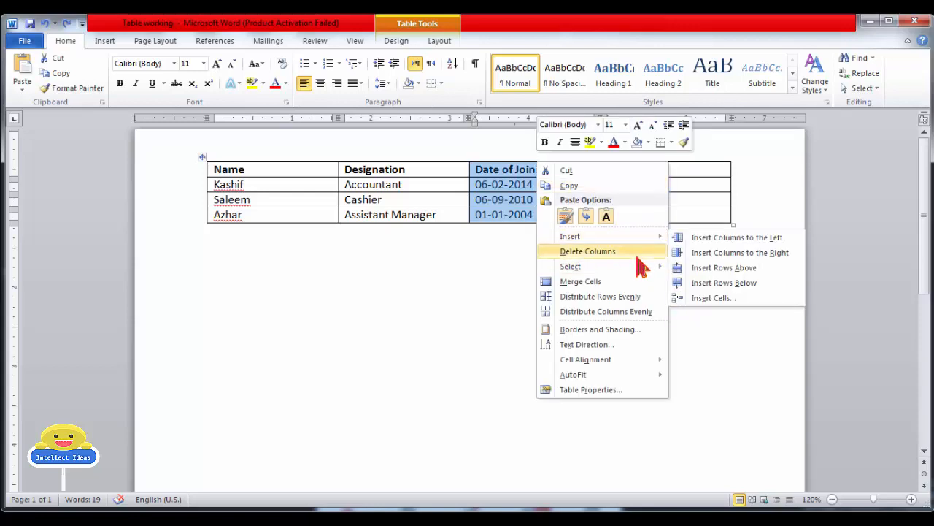
{"action": "left_click", "coordinate": [636, 257]}
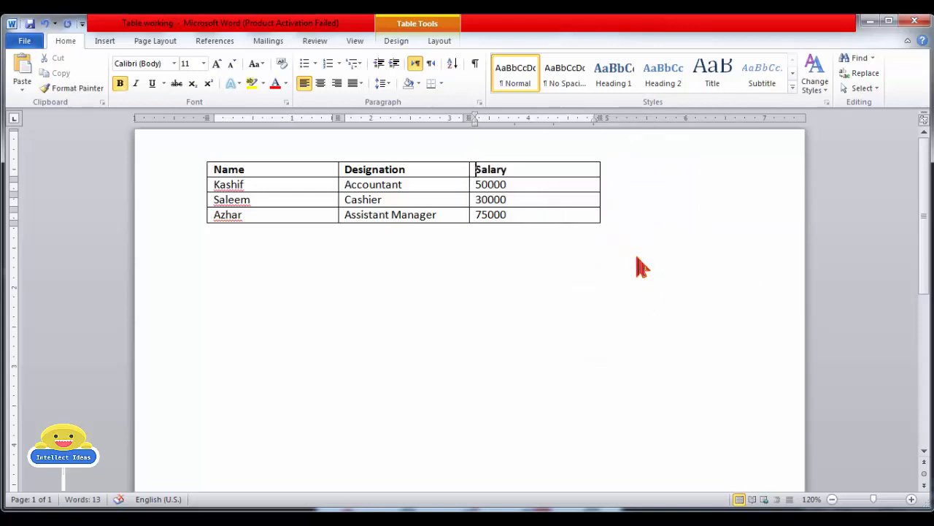
{"action": "key", "text": "ctrl+z"}
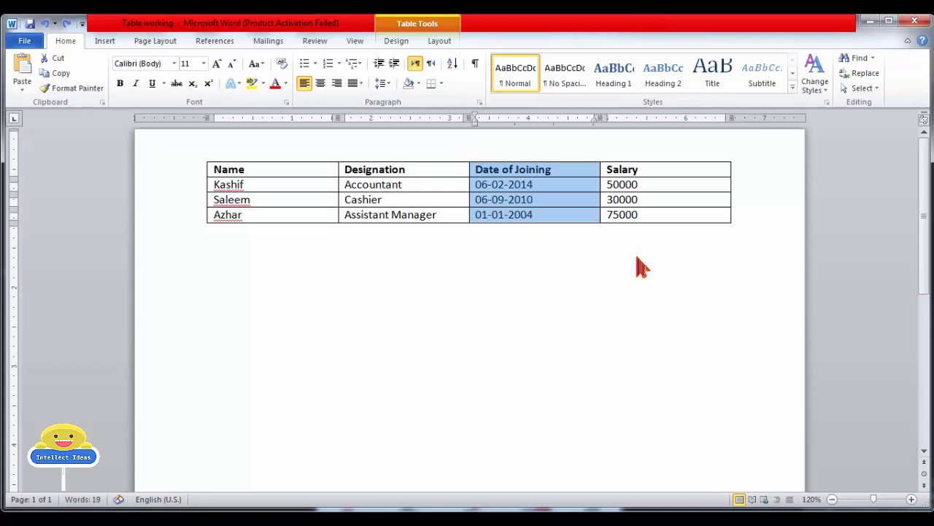
With only the cursor in the Date of Joining header cell, try deleting that column and undo it.
{"action": "left_click", "coordinate": [511, 175]}
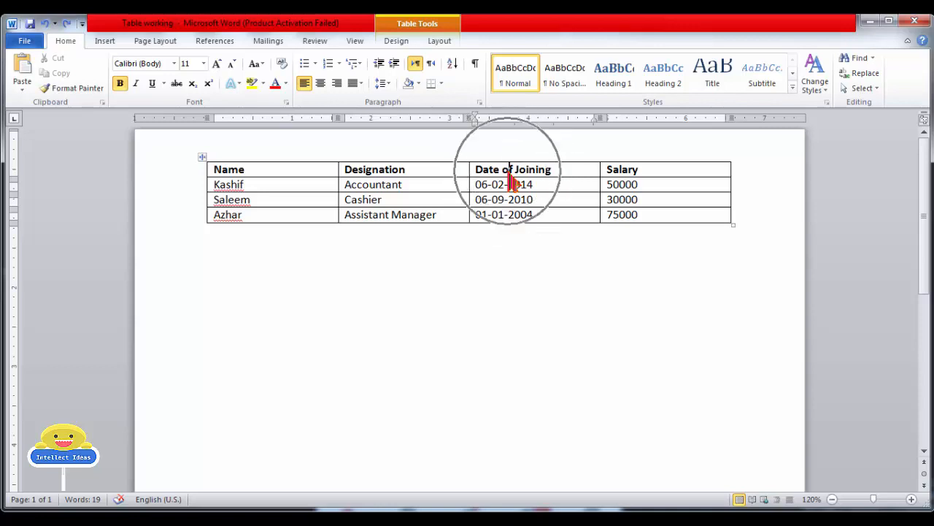
{"action": "left_click", "coordinate": [446, 39]}
{"action": "left_click", "coordinate": [131, 73]}
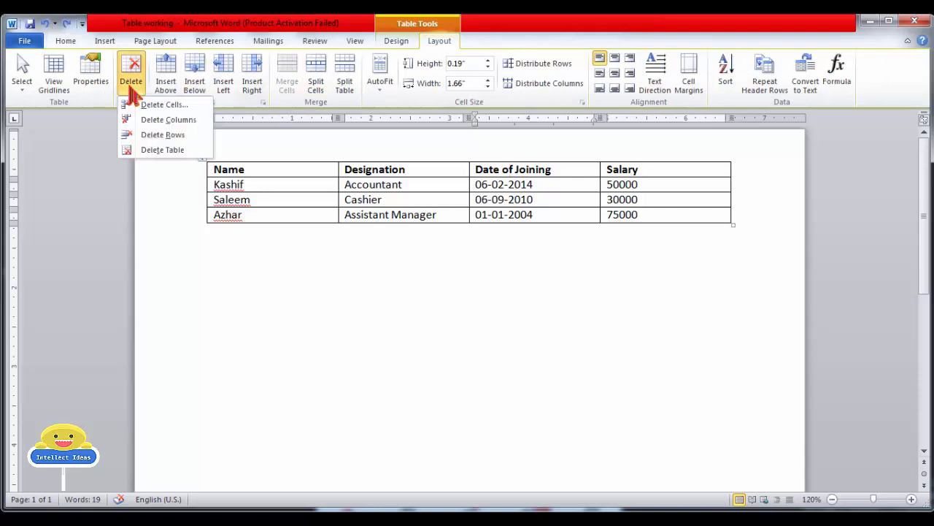
{"action": "left_click", "coordinate": [193, 121]}
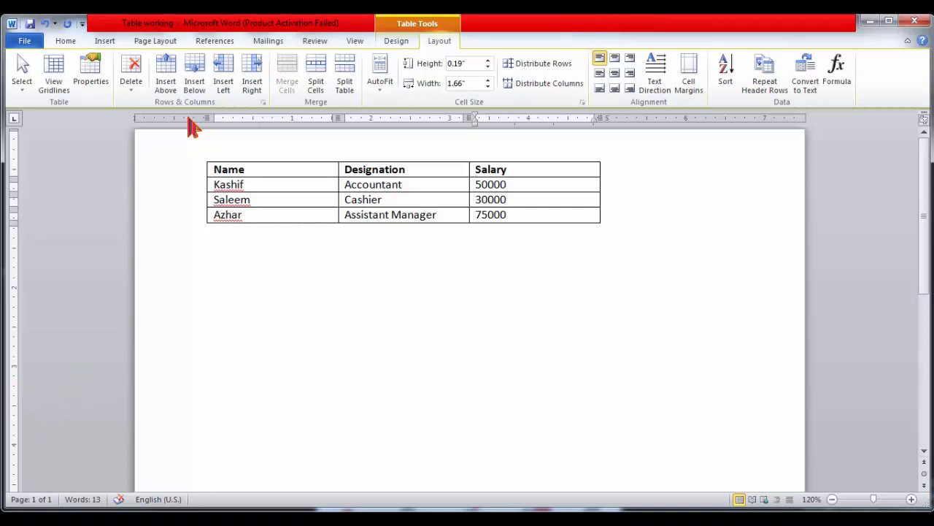
{"action": "key", "text": "ctrl+z"}
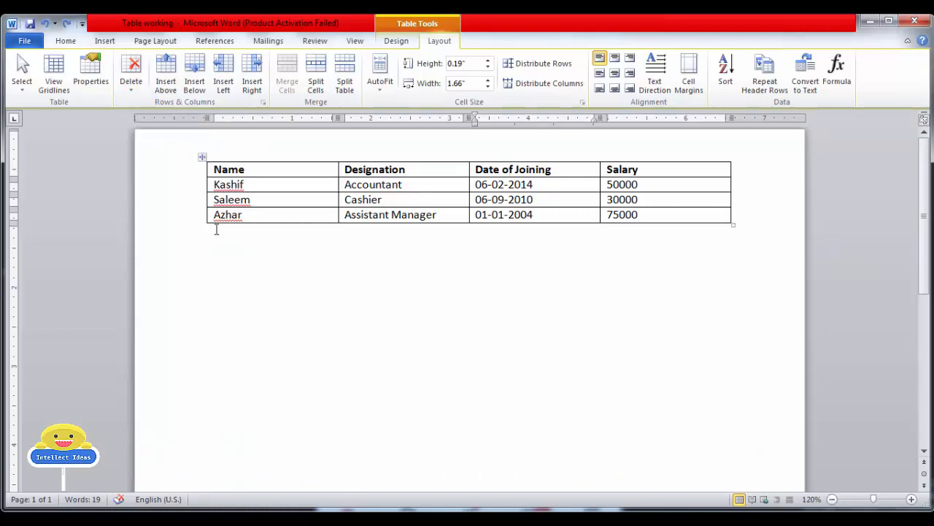
Select the whole table, try clearing the contents of all its cells, and undo the clearing.
{"action": "left_click", "coordinate": [236, 283]}
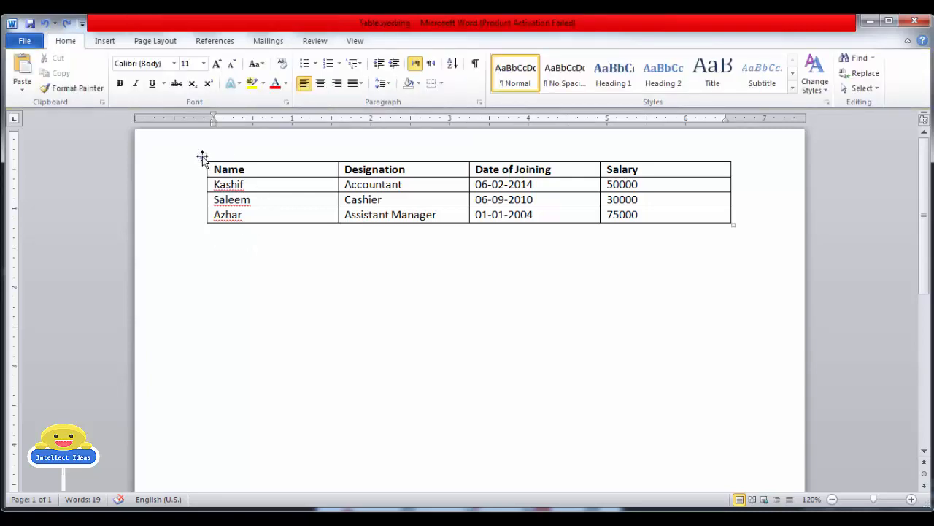
{"action": "left_click", "coordinate": [203, 157]}
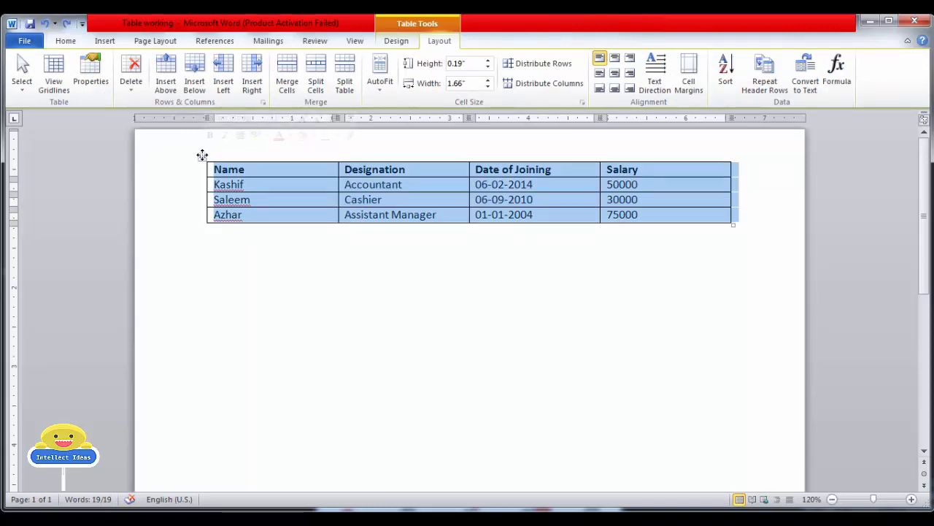
{"action": "key", "text": "Delete"}
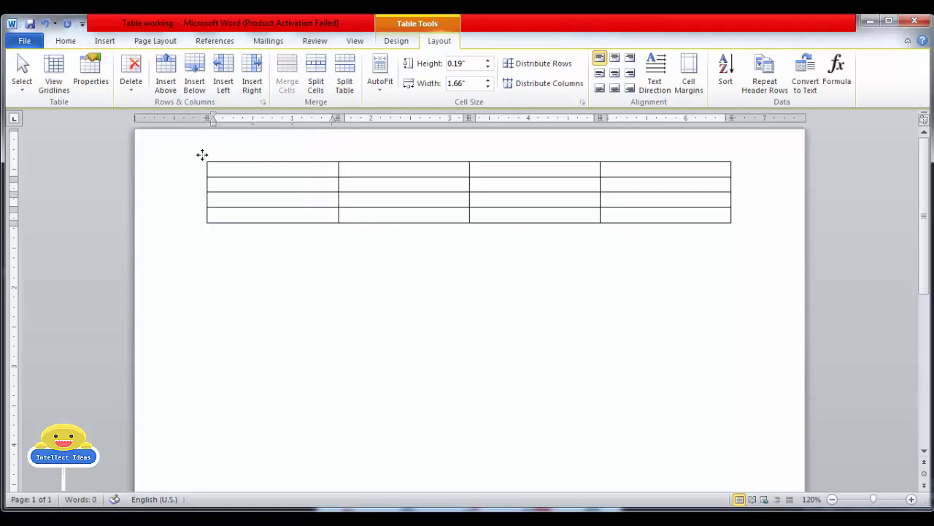
{"action": "key", "text": "ctrl+z"}
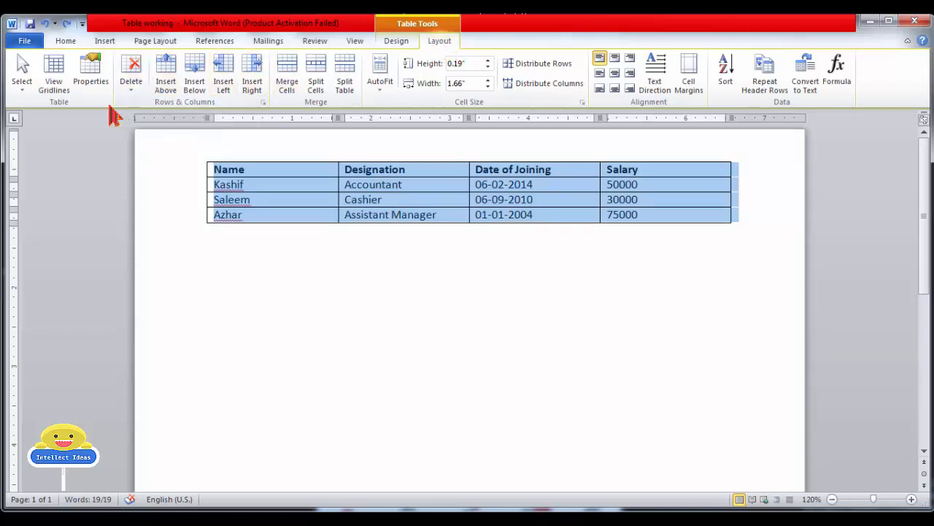
Try deleting the entire table from the document, undo the deletion, and deselect the table.
{"action": "left_click", "coordinate": [141, 84]}
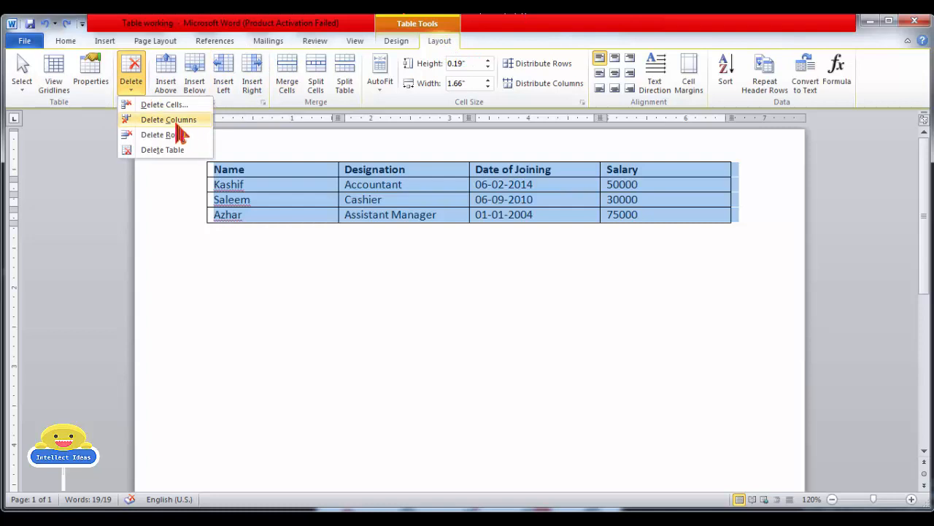
{"action": "left_click", "coordinate": [188, 151]}
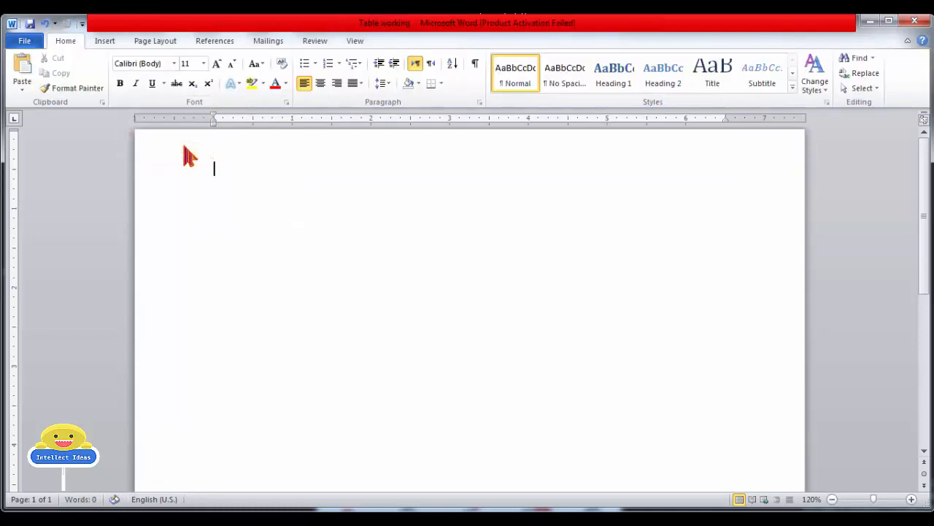
{"action": "key", "text": "ctrl+z"}
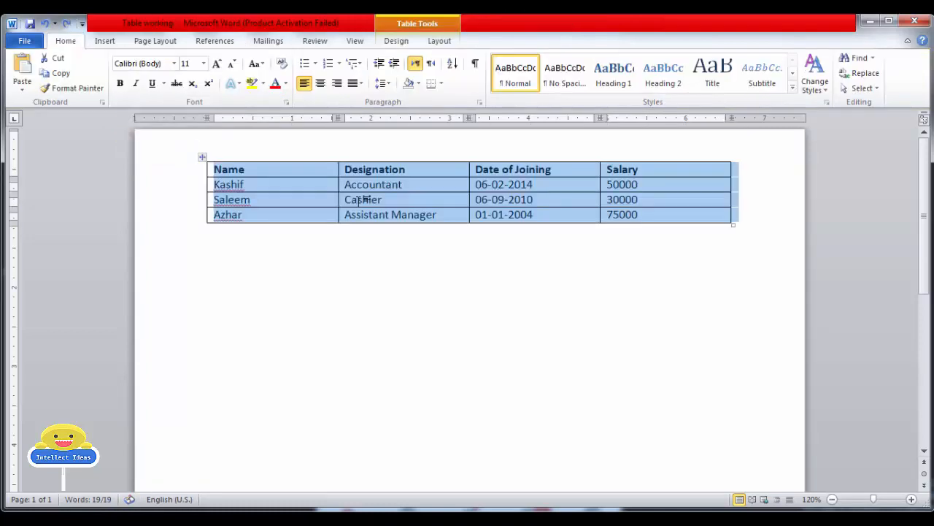
{"action": "left_click", "coordinate": [478, 219]}
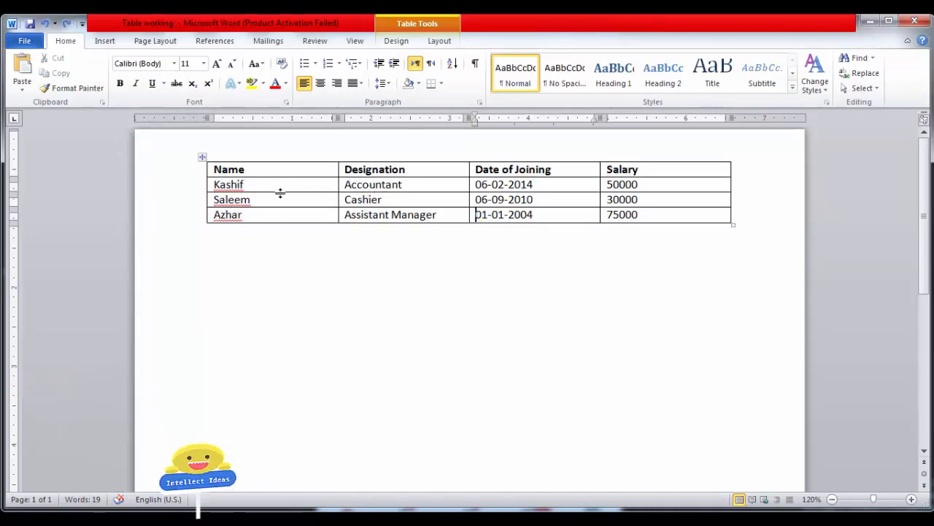
Try deleting only the Name cell of the Accountant row, using the Shift cells up option.
{"action": "left_click", "coordinate": [210, 187]}
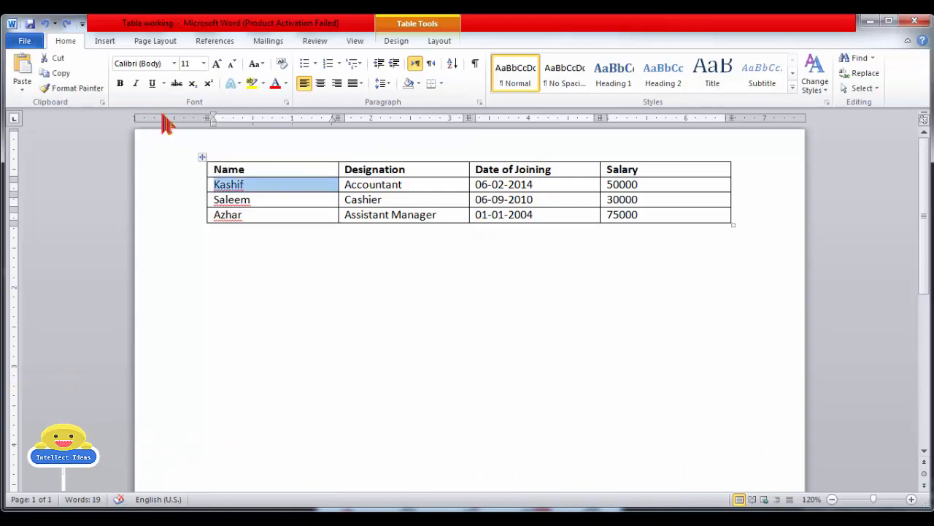
{"action": "left_click", "coordinate": [227, 192]}
{"action": "left_click", "coordinate": [104, 41]}
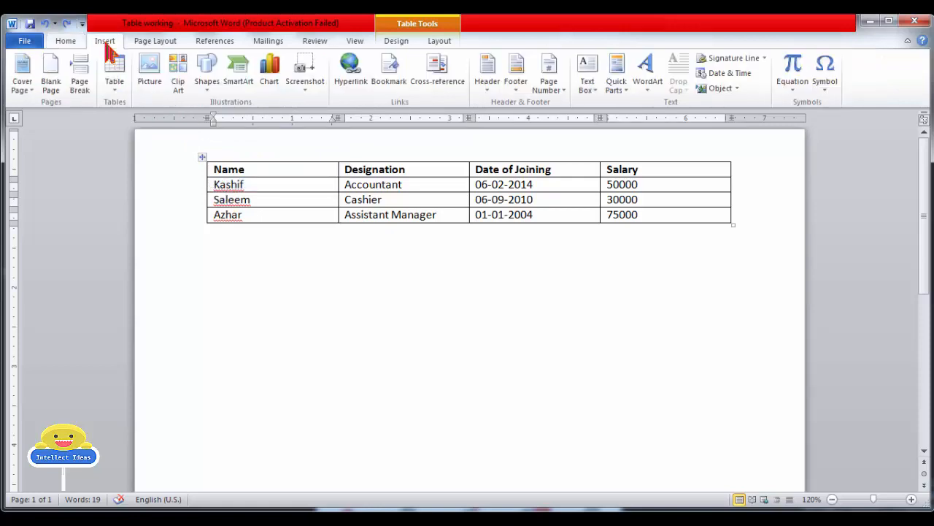
{"action": "left_click", "coordinate": [440, 42]}
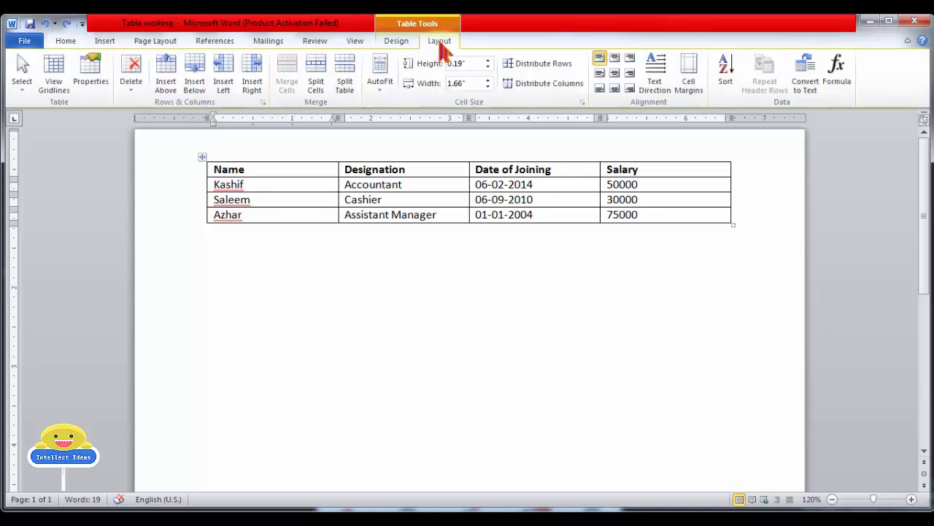
{"action": "left_click", "coordinate": [131, 76]}
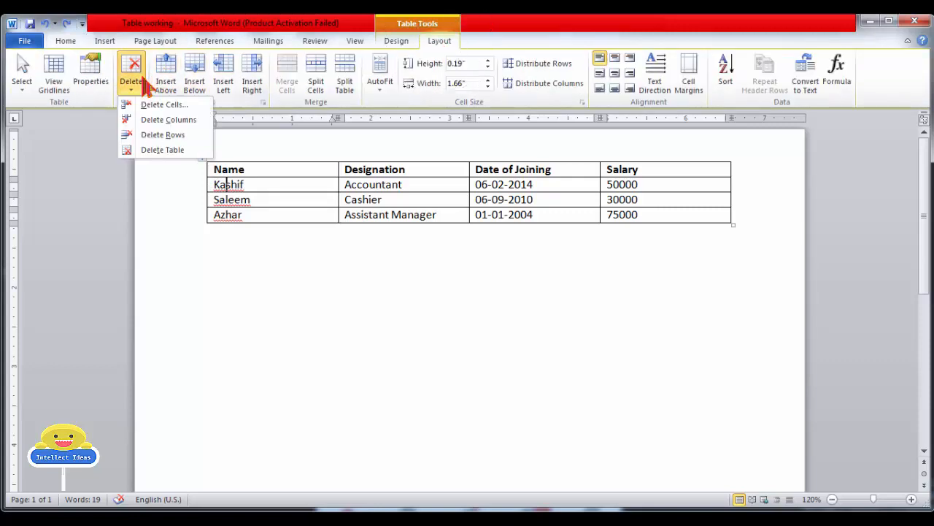
{"action": "left_click", "coordinate": [146, 108]}
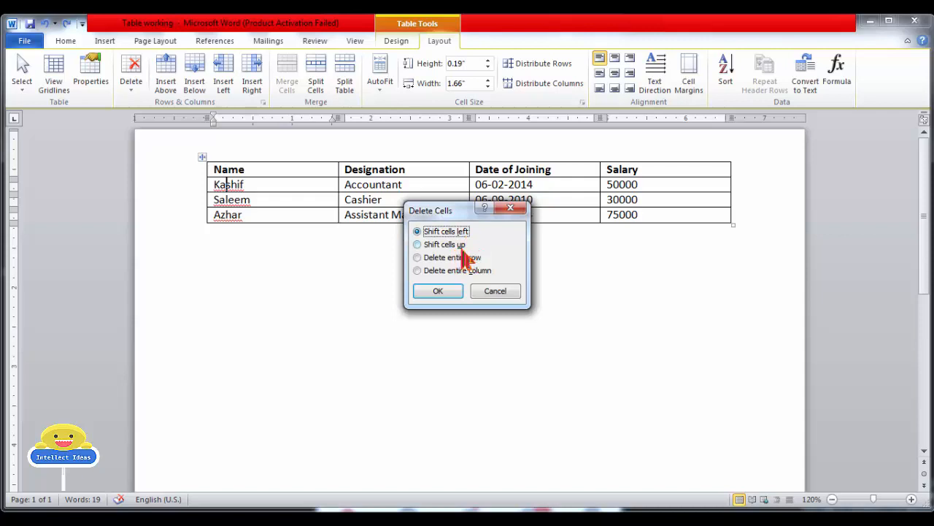
{"action": "left_click", "coordinate": [448, 248]}
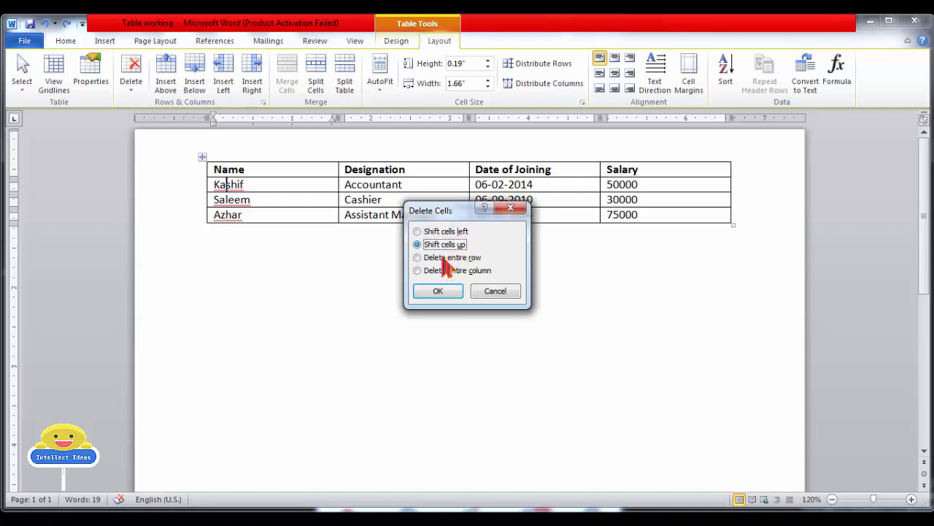
{"action": "left_click", "coordinate": [438, 292]}
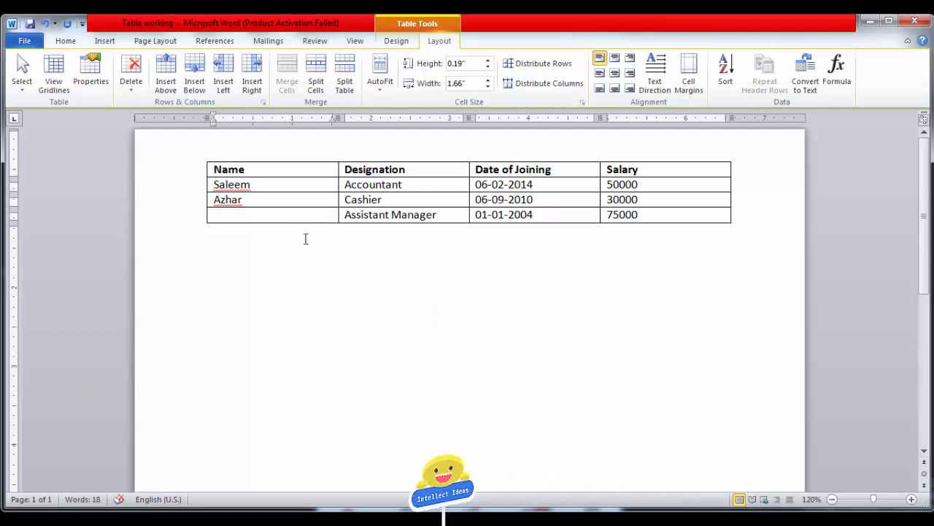
{"action": "left_click", "coordinate": [249, 217]}
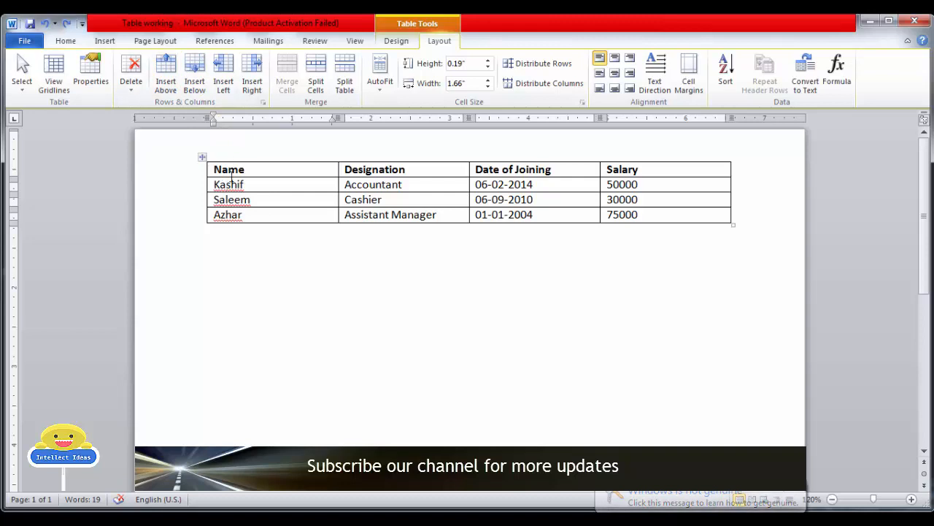
Try deleting only the Name cell of the Accountant row, using the Shift cells left option.
{"action": "left_click", "coordinate": [227, 184]}
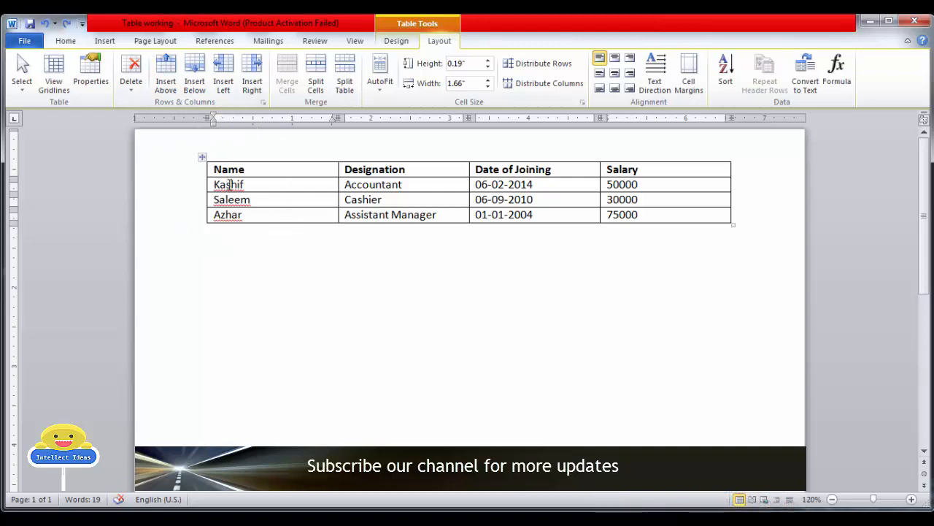
{"action": "left_click", "coordinate": [131, 69]}
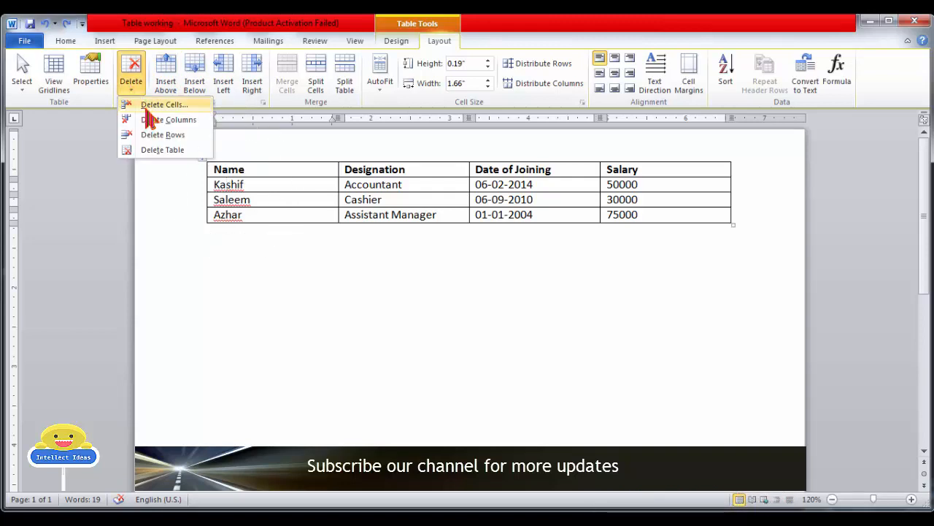
{"action": "left_click", "coordinate": [149, 106]}
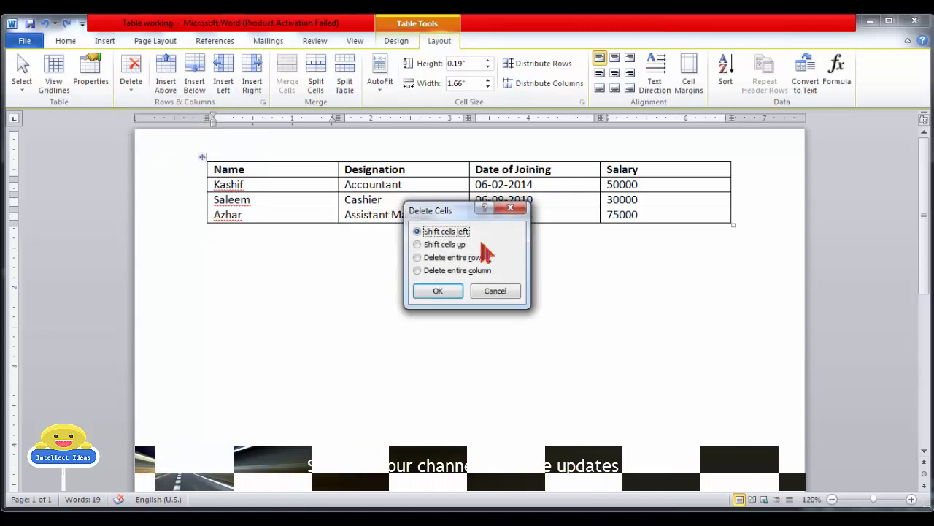
{"action": "left_click", "coordinate": [450, 245]}
{"action": "left_click", "coordinate": [447, 232]}
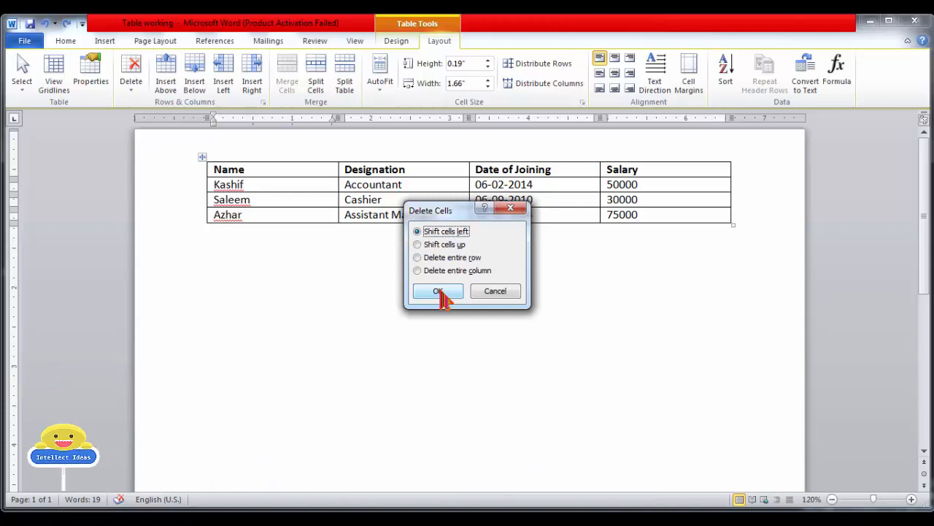
{"action": "left_click", "coordinate": [438, 291]}
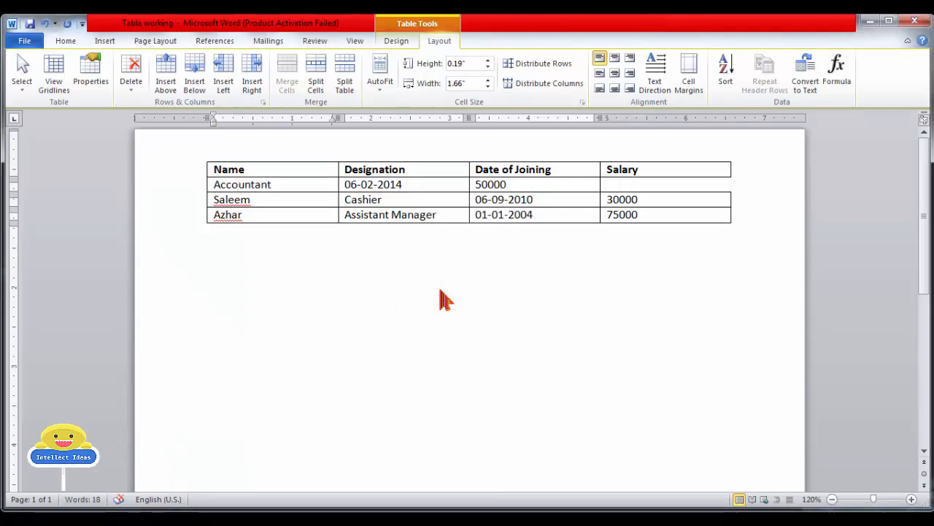
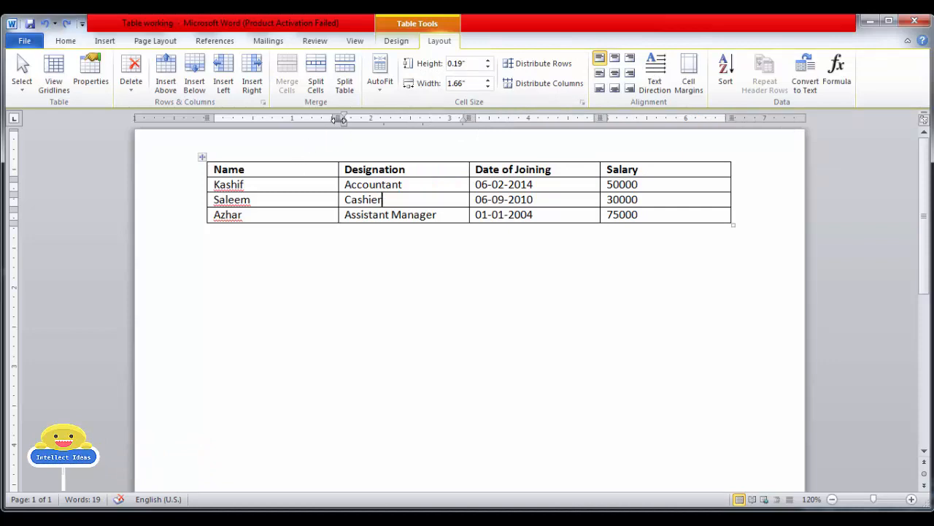
Try narrowing the Name column and then the Designation column to about 1.38" with their ruler markers, and undo both changes.
{"action": "left_click_drag", "start_coordinate": [339, 119], "coordinate": [268, 121]}
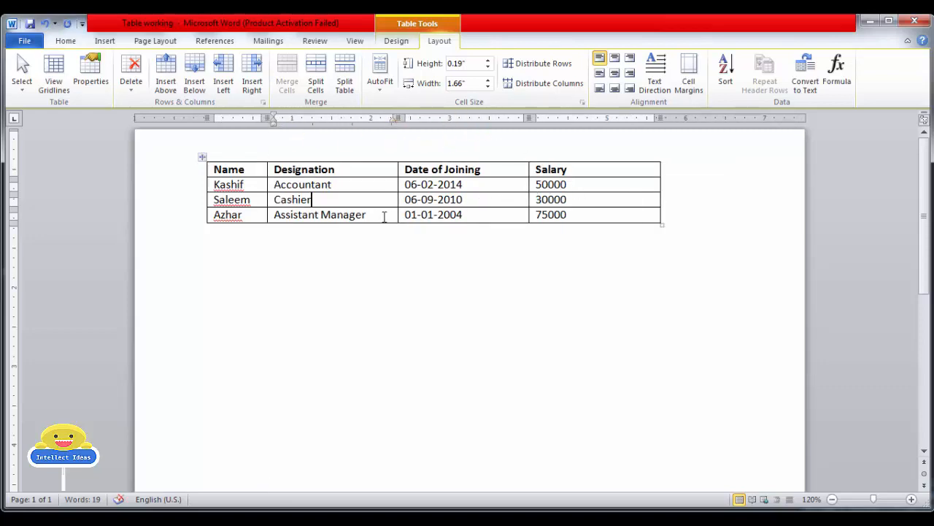
{"action": "left_click_drag", "start_coordinate": [397, 118], "coordinate": [374, 121]}
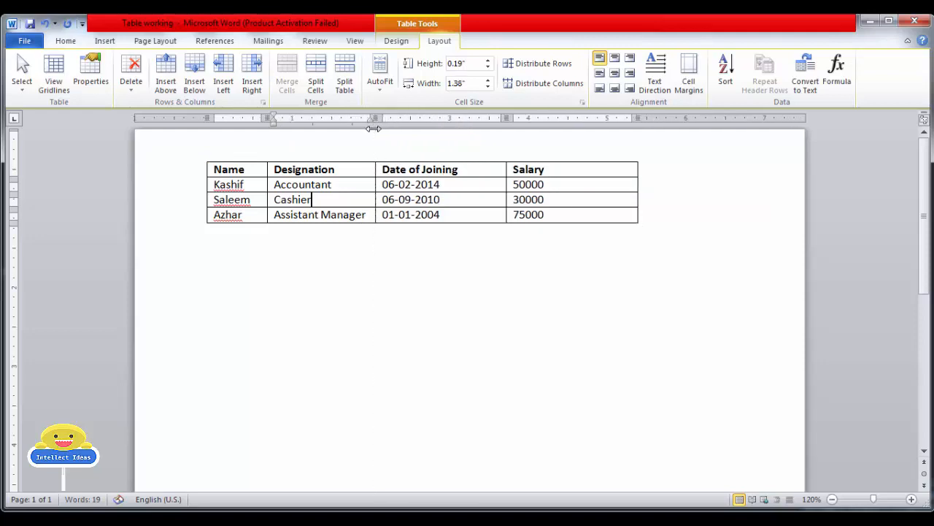
{"action": "key", "text": "ctrl+z"}
{"action": "key", "text": "ctrl+z"}
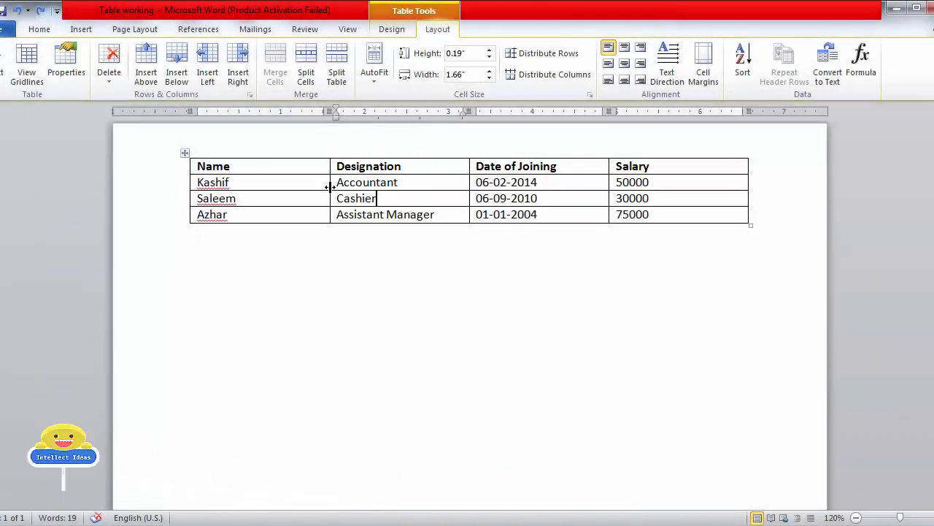
Try moving the border between the Name and Designation columns to narrow the Name column around its text, and undo it.
{"action": "left_click_drag", "start_coordinate": [330, 187], "coordinate": [330, 187]}
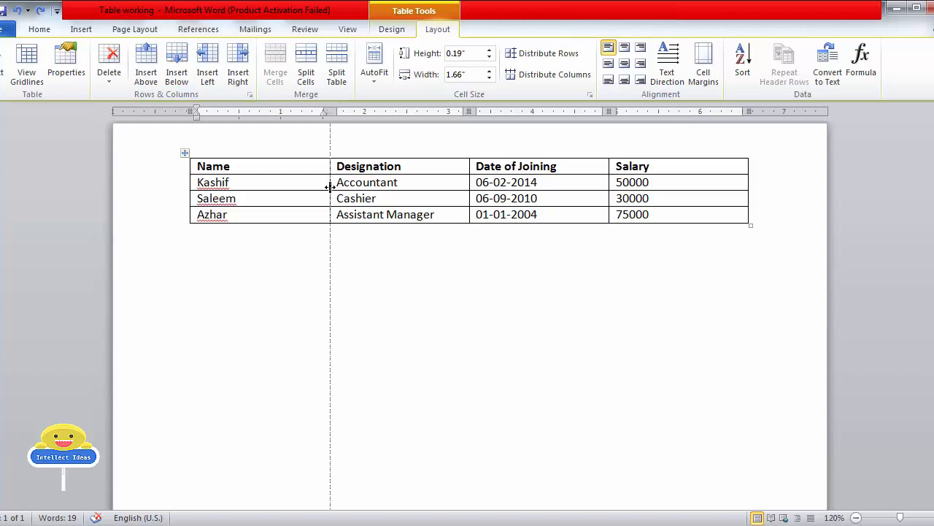
{"action": "left_click_drag", "start_coordinate": [330, 187], "coordinate": [252, 189]}
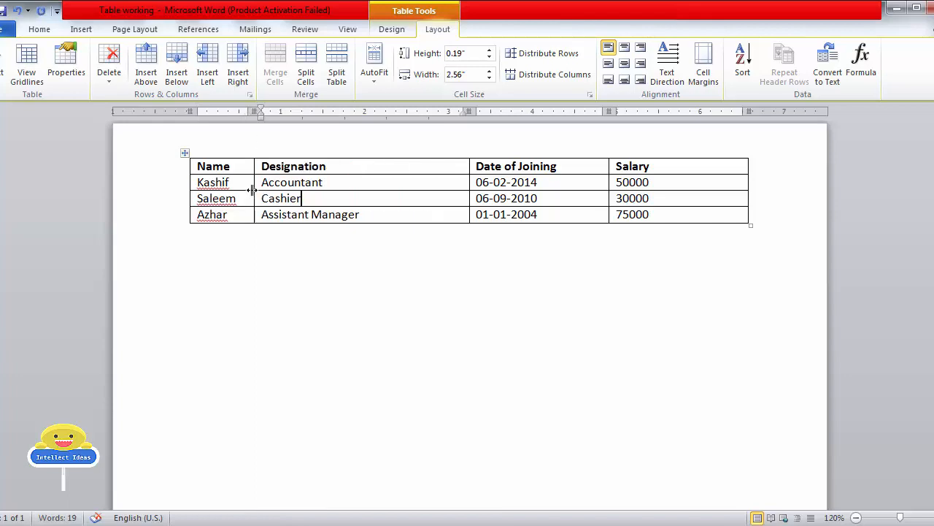
{"action": "key", "text": "ctrl+z"}
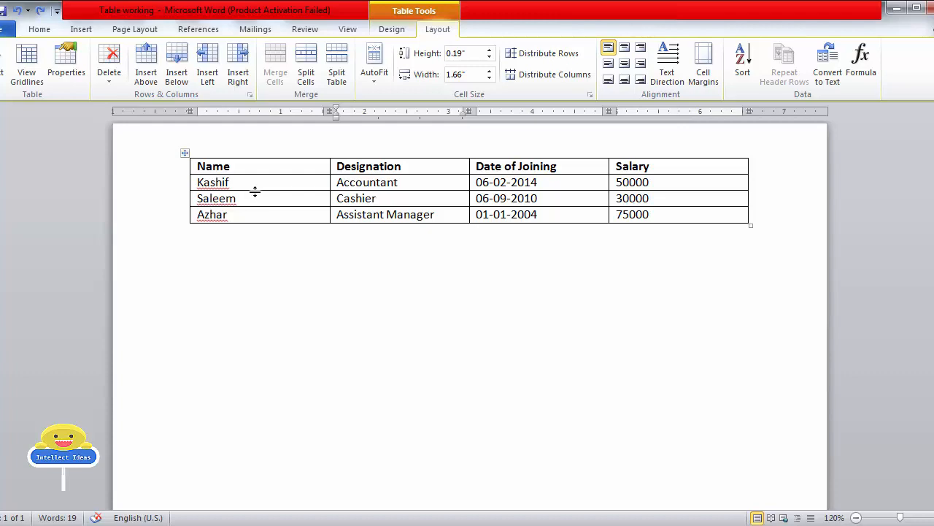
Try moving the lower borders of the Accountant and Cashier rows to make both rows taller, and undo both changes.
{"action": "left_click_drag", "start_coordinate": [255, 190], "coordinate": [254, 206]}
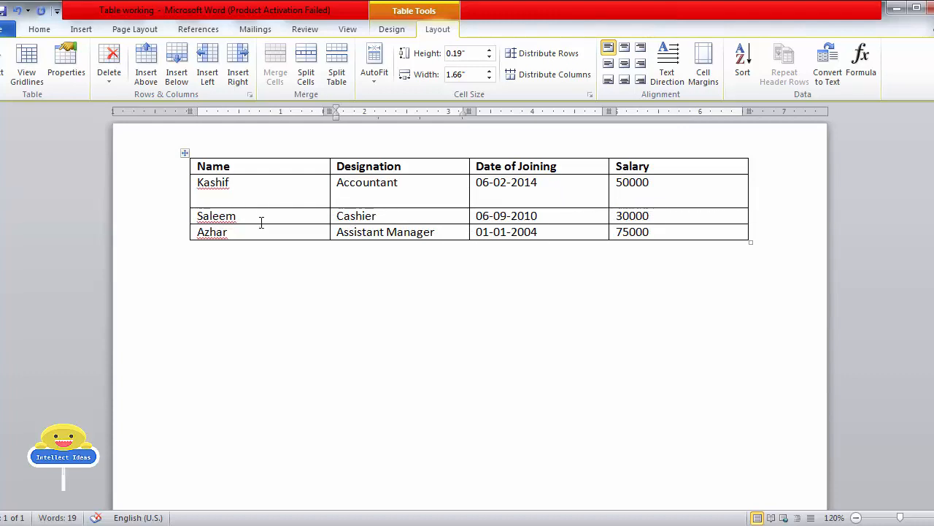
{"action": "left_click_drag", "start_coordinate": [260, 223], "coordinate": [264, 242]}
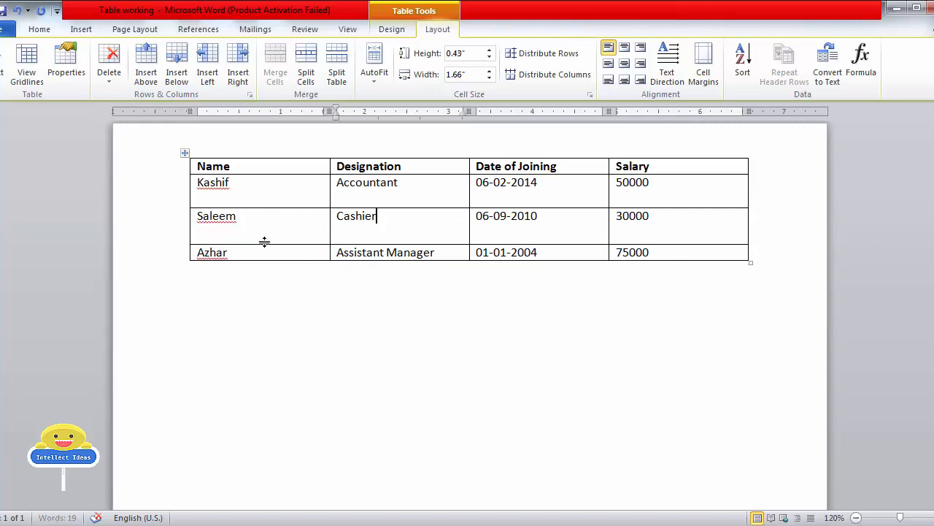
{"action": "key", "text": "ctrl+z"}
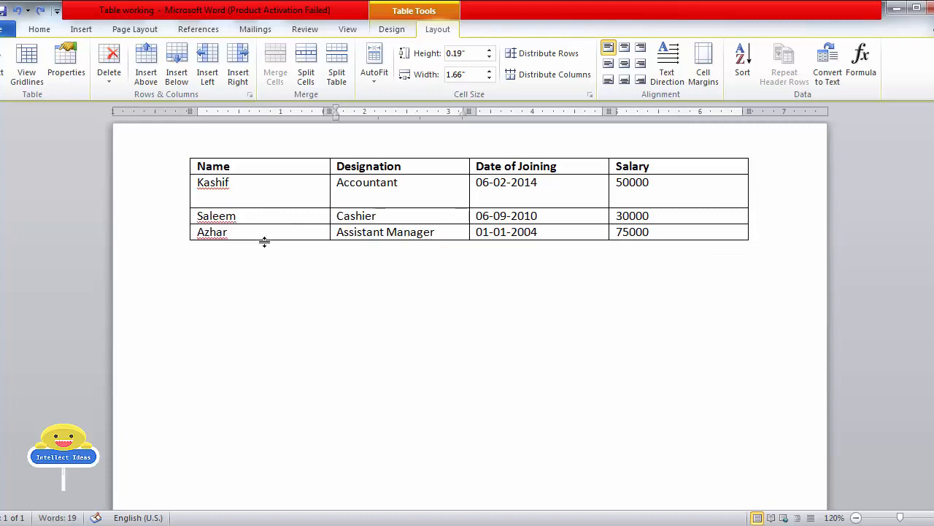
{"action": "key", "text": "ctrl+z"}
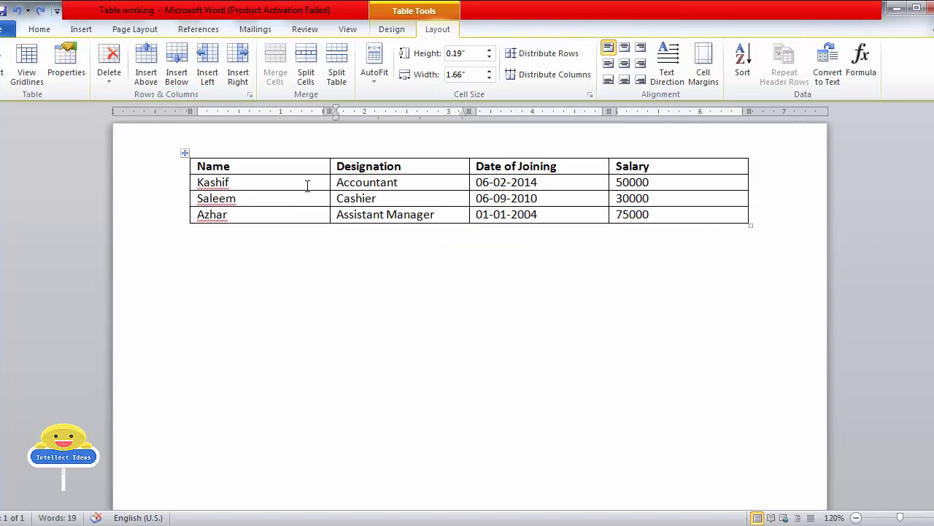
Increase the Accountant row's height to 0.6" and reduce it again until the row fits a single line of text.
{"action": "left_click", "coordinate": [307, 186]}
{"action": "left_click", "coordinate": [490, 50]}
{"action": "left_click", "coordinate": [489, 49]}
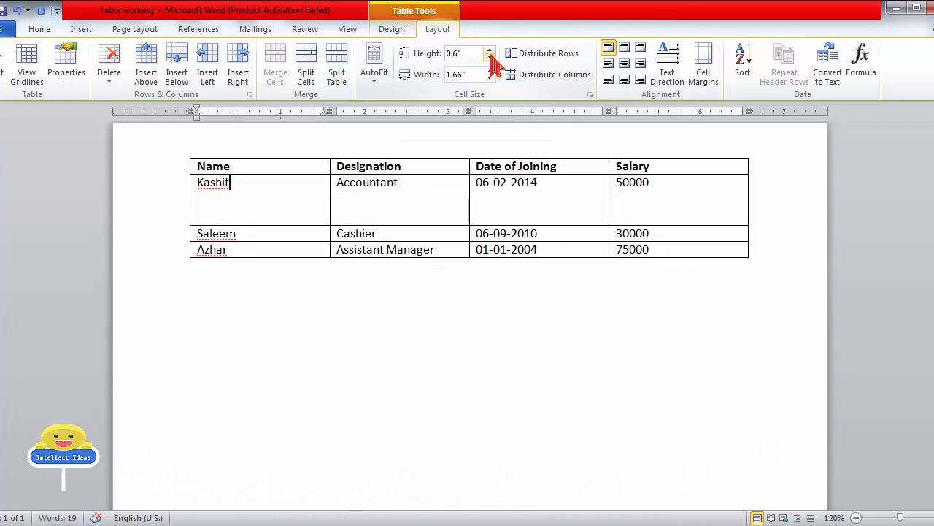
{"action": "left_click", "coordinate": [489, 58]}
{"action": "left_click", "coordinate": [489, 58]}
{"action": "left_click", "coordinate": [489, 58]}
{"action": "left_click", "coordinate": [489, 57]}
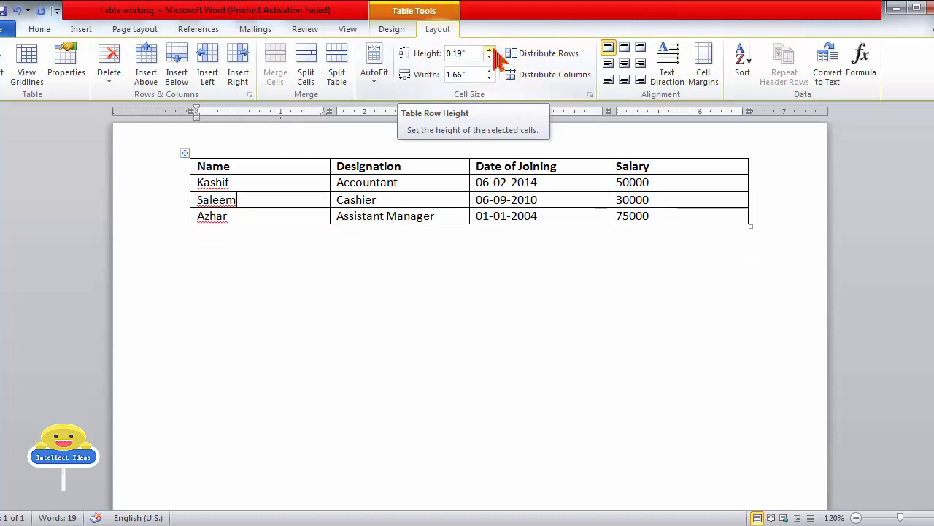
Increase the Cashier row's height to 0.6" and reduce it again to 0.2".
{"action": "left_click", "coordinate": [253, 203]}
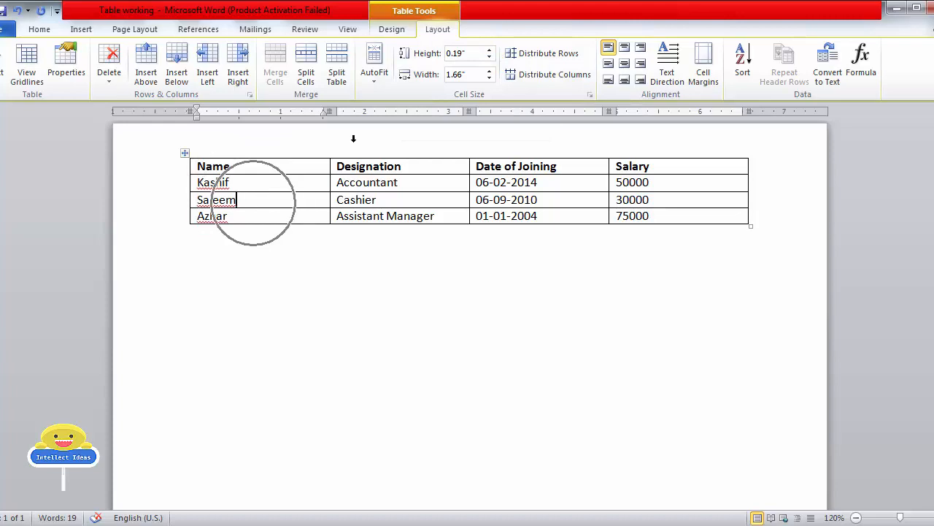
{"action": "left_click", "coordinate": [489, 50]}
{"action": "left_click", "coordinate": [489, 50]}
{"action": "left_click", "coordinate": [489, 49]}
{"action": "left_click", "coordinate": [489, 50]}
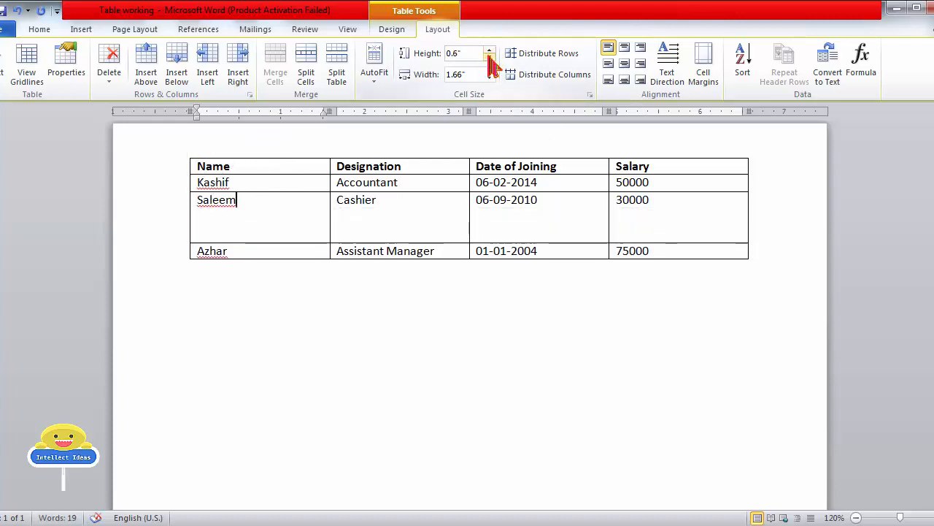
{"action": "left_click", "coordinate": [490, 57]}
{"action": "left_click", "coordinate": [489, 57]}
{"action": "left_click", "coordinate": [489, 58]}
{"action": "left_click", "coordinate": [489, 58]}
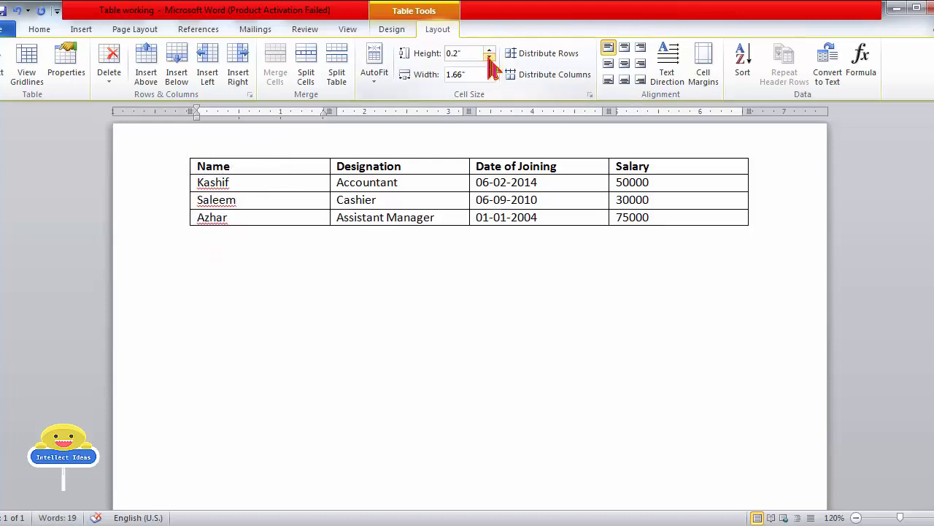
Widen the Name column to 2.5".
{"action": "left_click", "coordinate": [489, 71]}
{"action": "left_click", "coordinate": [489, 71]}
{"action": "left_click", "coordinate": [489, 71]}
{"action": "left_click", "coordinate": [489, 71]}
{"action": "left_click", "coordinate": [489, 70]}
{"action": "left_click", "coordinate": [489, 71]}
{"action": "left_click", "coordinate": [489, 70]}
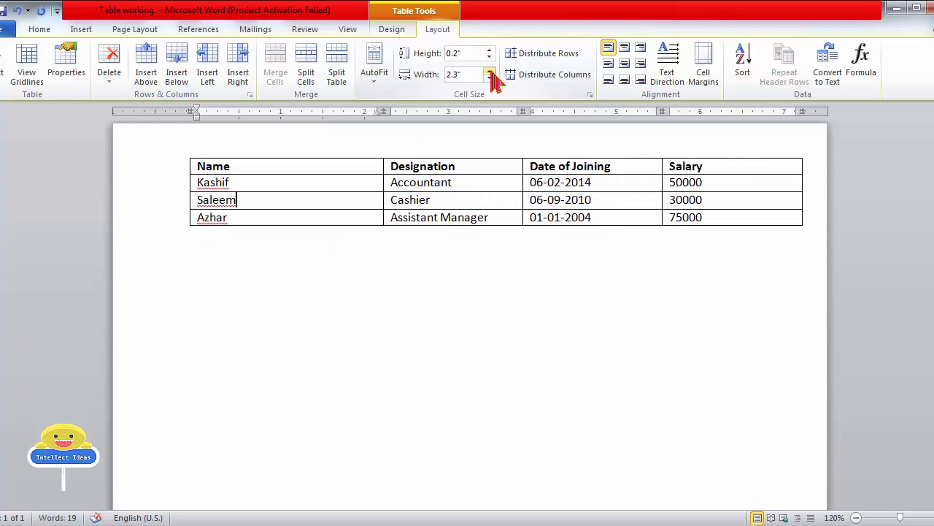
{"action": "left_click", "coordinate": [489, 71]}
{"action": "left_click", "coordinate": [489, 71]}
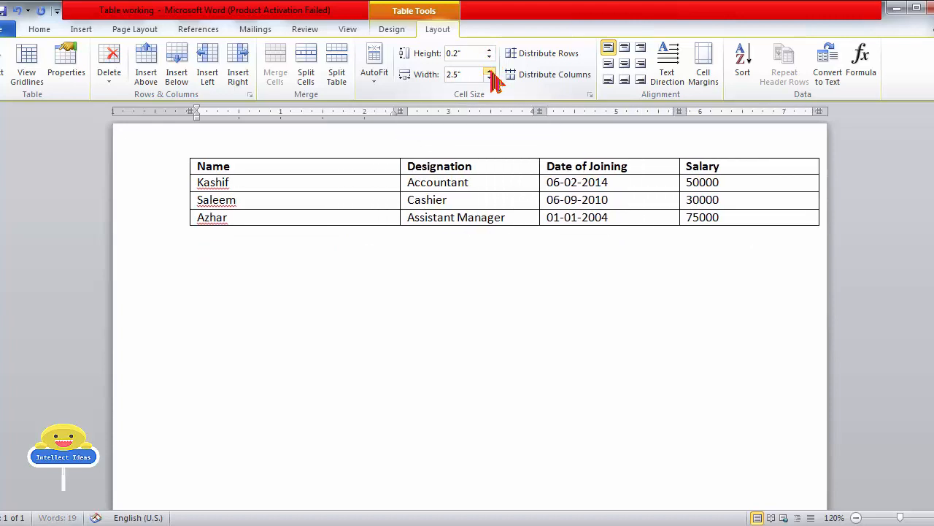
Narrow the Name column to 0.6".
{"action": "left_click", "coordinate": [259, 198]}
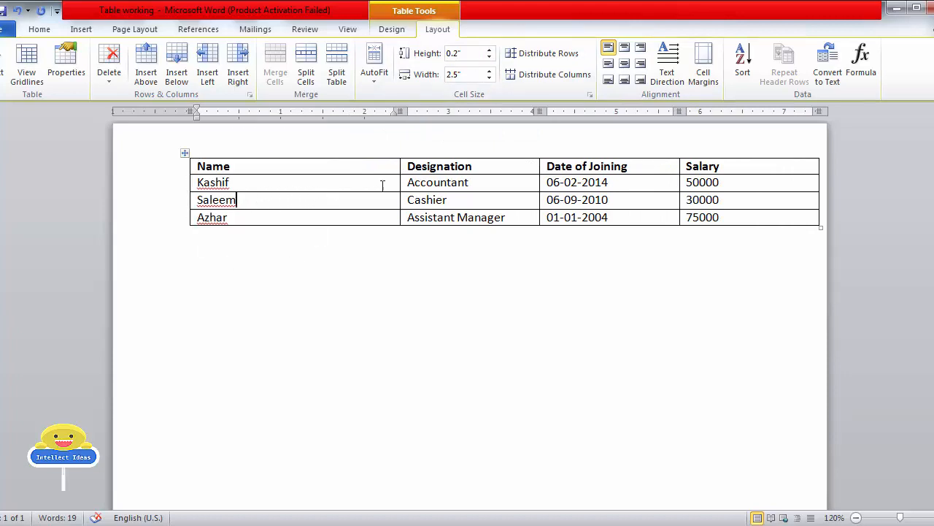
{"action": "left_click", "coordinate": [489, 78]}
{"action": "left_click", "coordinate": [489, 77]}
{"action": "left_click", "coordinate": [489, 77]}
{"action": "left_click", "coordinate": [489, 78]}
{"action": "left_click", "coordinate": [489, 77]}
{"action": "left_click", "coordinate": [489, 78]}
{"action": "left_click", "coordinate": [489, 77]}
{"action": "left_click", "coordinate": [489, 77]}
{"action": "double_click", "coordinate": [489, 77]}
{"action": "left_click", "coordinate": [490, 77]}
{"action": "double_click", "coordinate": [490, 78]}
{"action": "double_click", "coordinate": [490, 78]}
{"action": "left_click", "coordinate": [489, 78]}
{"action": "double_click", "coordinate": [489, 78]}
{"action": "left_click", "coordinate": [489, 78]}
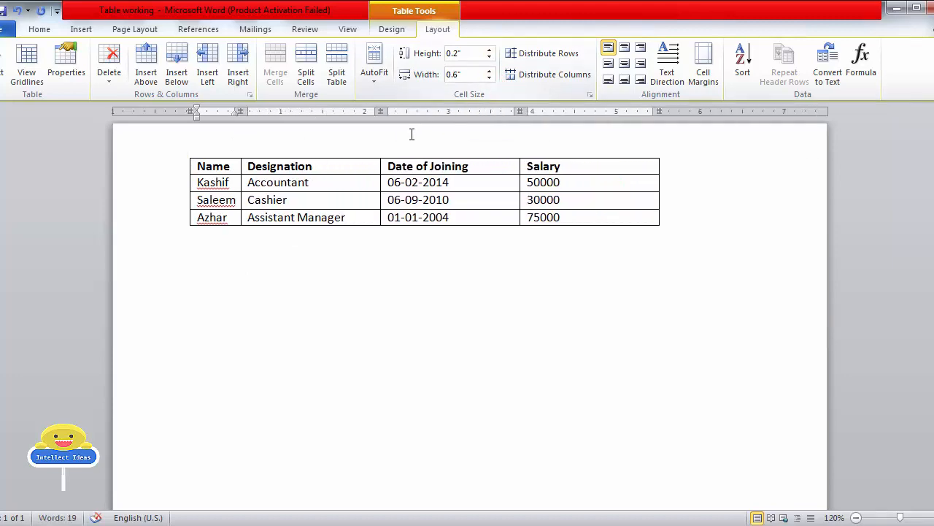
Try narrowing the Designation column to 1.2" and further.
{"action": "left_click", "coordinate": [337, 211]}
{"action": "left_click", "coordinate": [489, 77]}
{"action": "left_click", "coordinate": [490, 77]}
{"action": "left_click", "coordinate": [489, 77]}
{"action": "left_click", "coordinate": [489, 78]}
{"action": "left_click", "coordinate": [489, 77]}
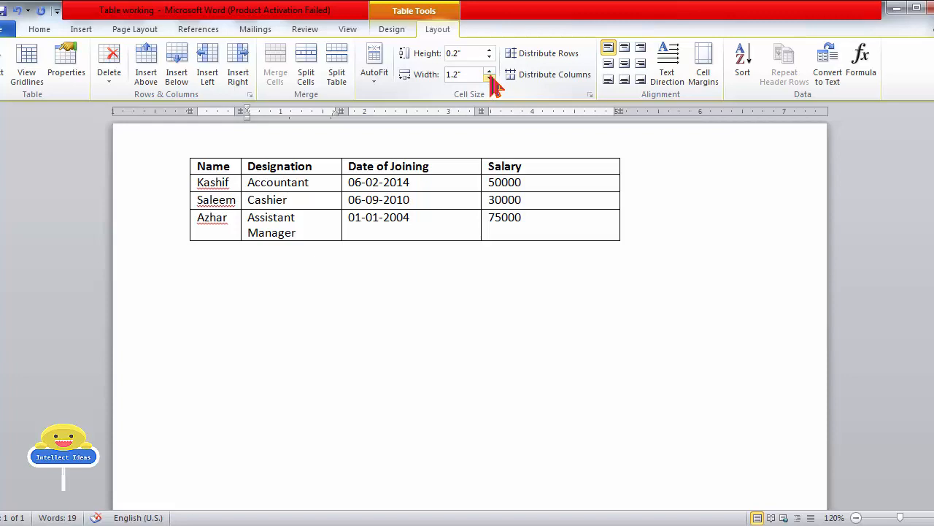
{"action": "left_click", "coordinate": [489, 77]}
{"action": "left_click", "coordinate": [489, 77]}
{"action": "left_click", "coordinate": [489, 77]}
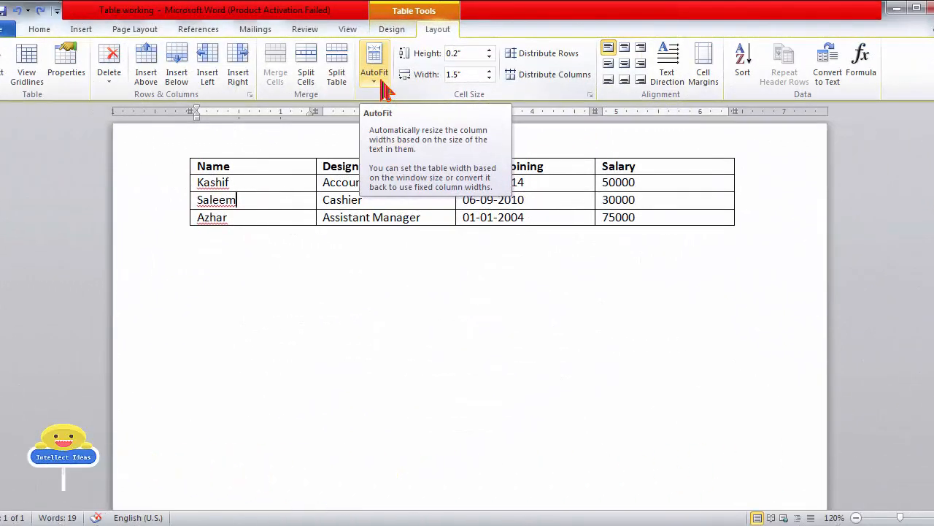
Try resizing the table's columns with AutoFit Contents, followed by AutoFit Window.
{"action": "left_click", "coordinate": [382, 86]}
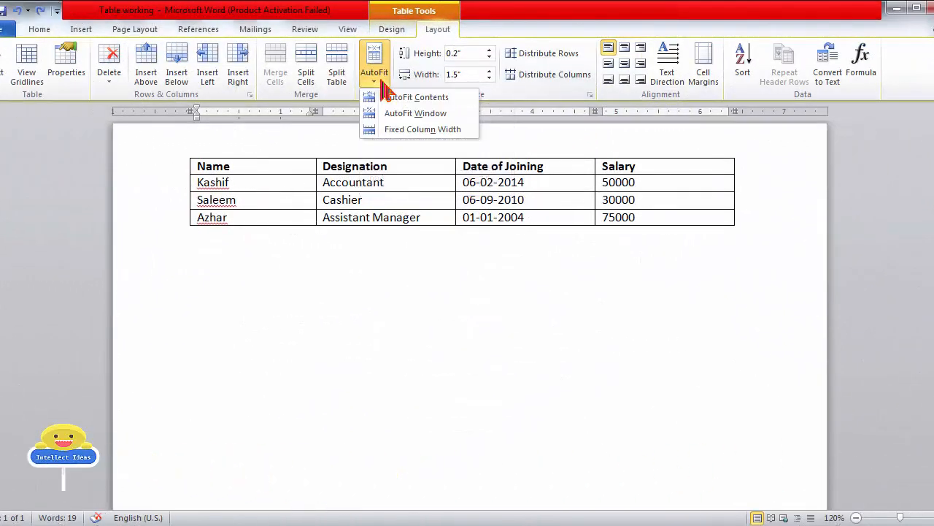
{"action": "left_click", "coordinate": [381, 101]}
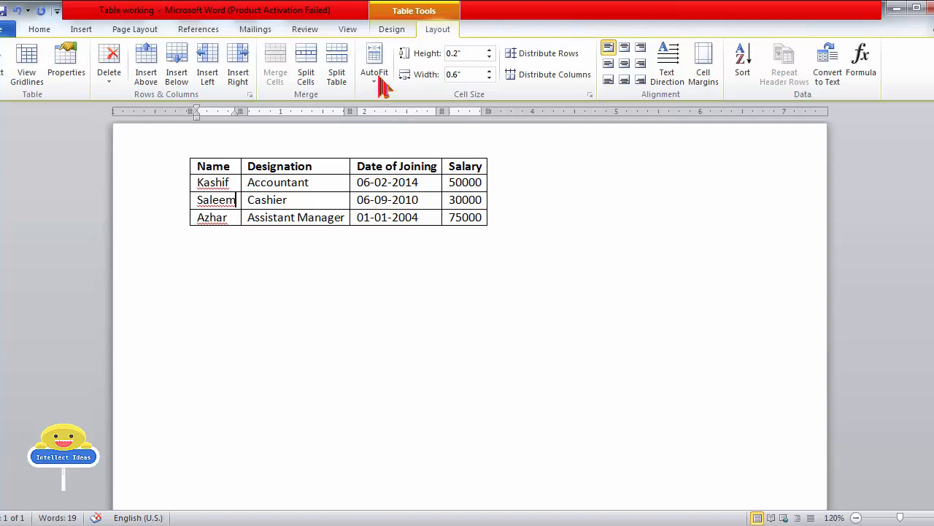
{"action": "left_click", "coordinate": [376, 74]}
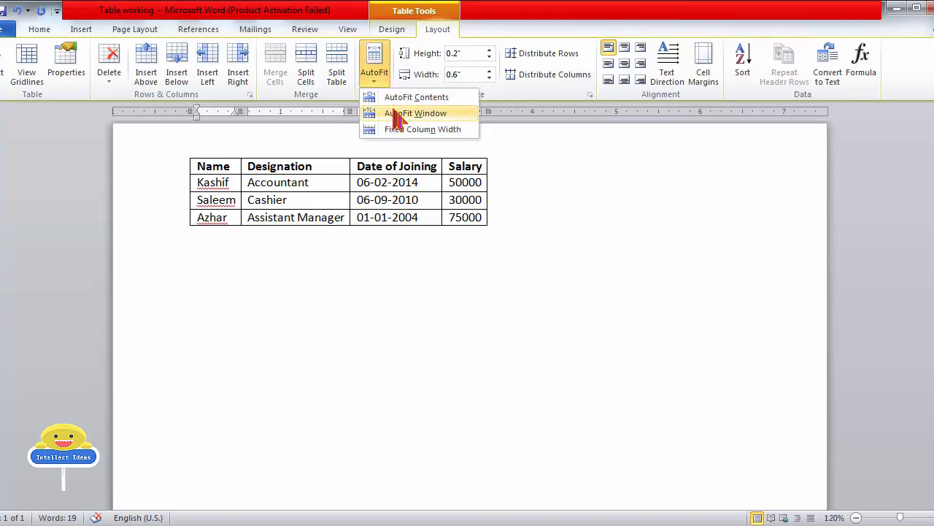
{"action": "left_click", "coordinate": [395, 114]}
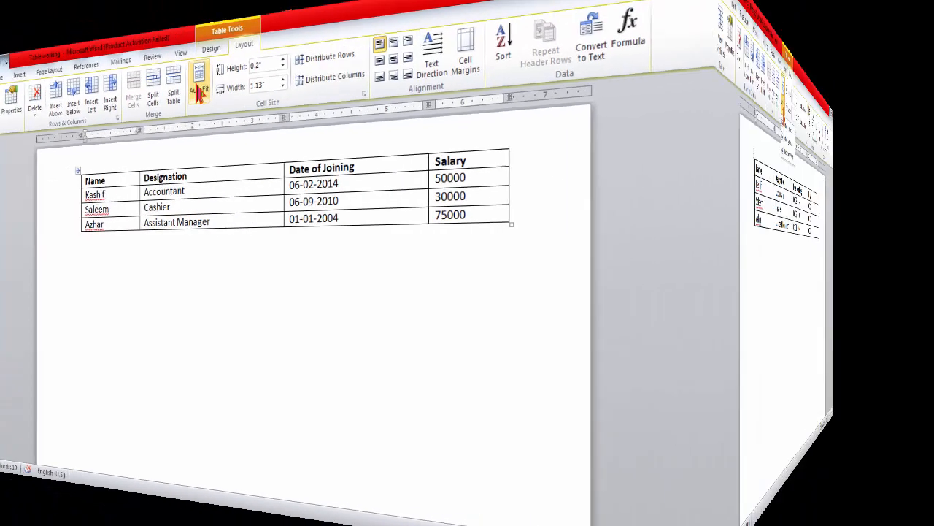
Apply Fixed Column Width to the table, and review the AutoFit options once more without choosing one.
{"action": "left_click", "coordinate": [377, 79]}
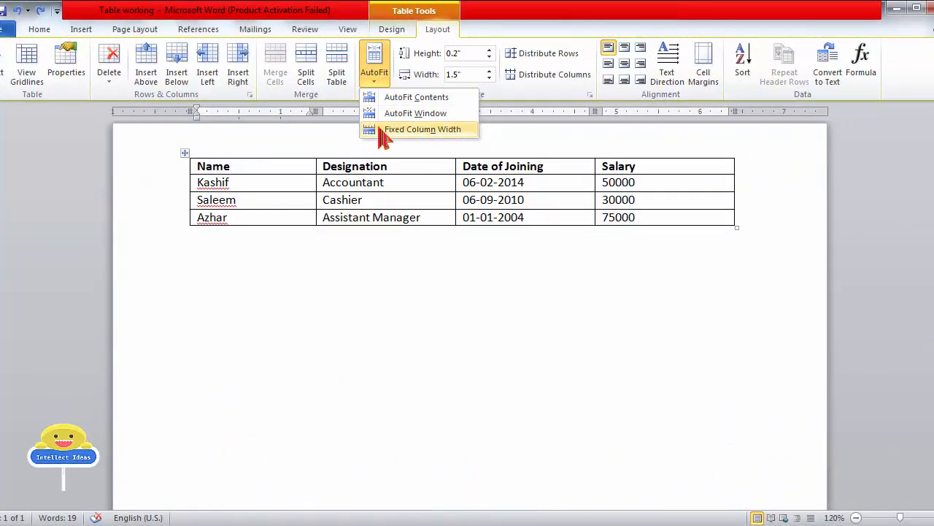
{"action": "left_click", "coordinate": [380, 135]}
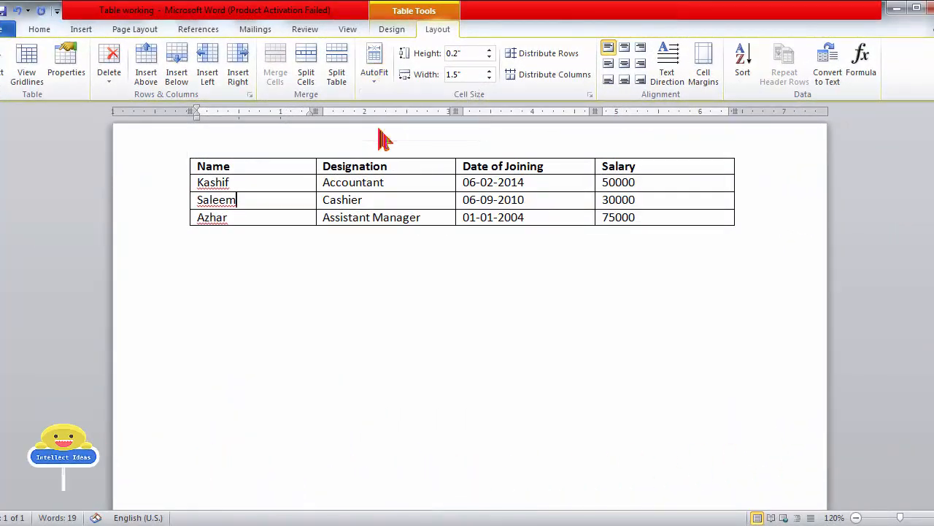
{"action": "left_click", "coordinate": [382, 75]}
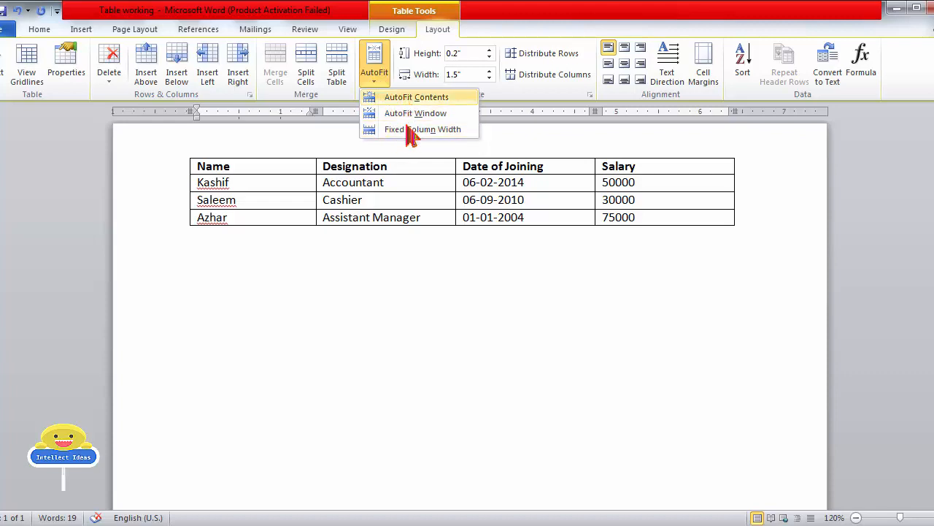
{"action": "left_click", "coordinate": [442, 184]}
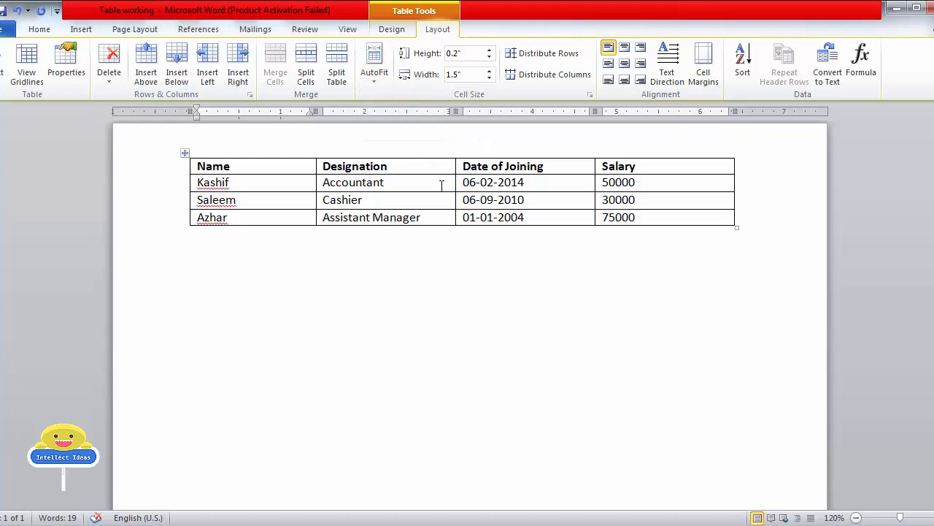
Distribute the table's rows evenly, and distribute all of its columns to equal width.
{"action": "left_click", "coordinate": [559, 65]}
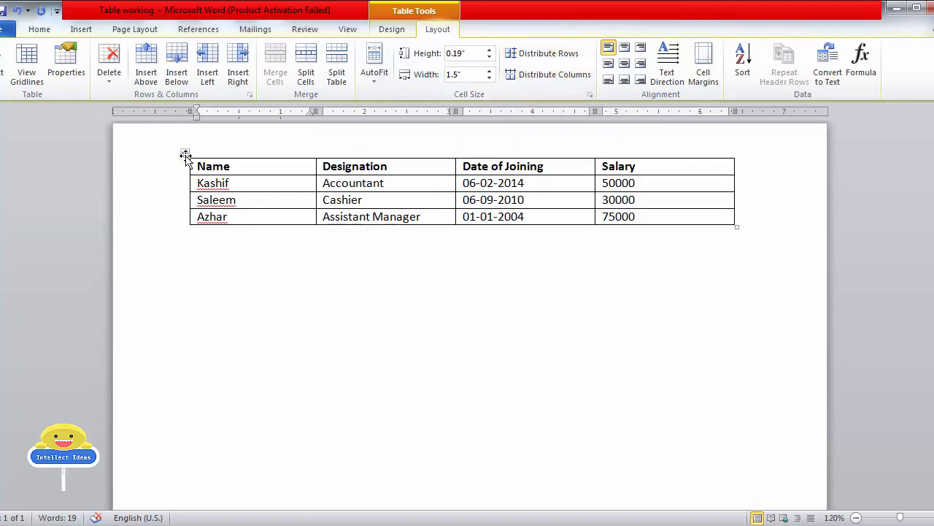
{"action": "left_click", "coordinate": [184, 153]}
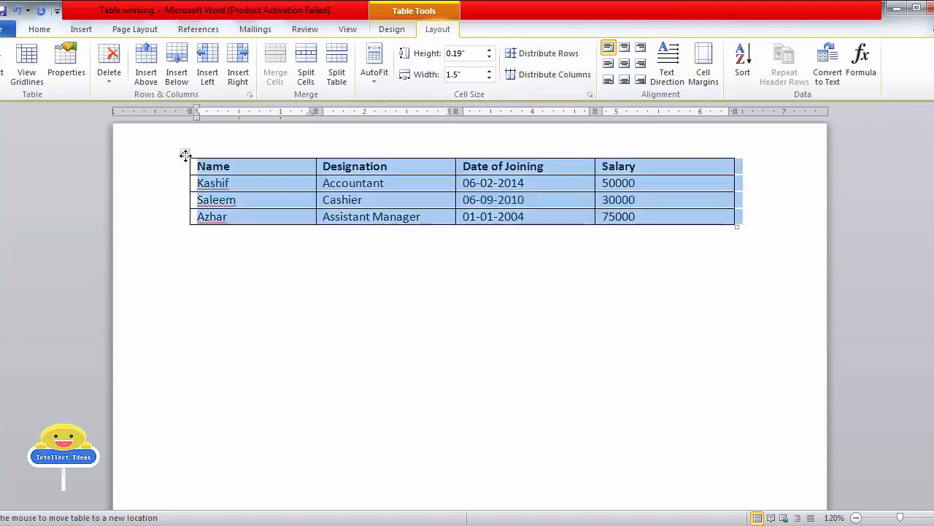
{"action": "left_click", "coordinate": [543, 76]}
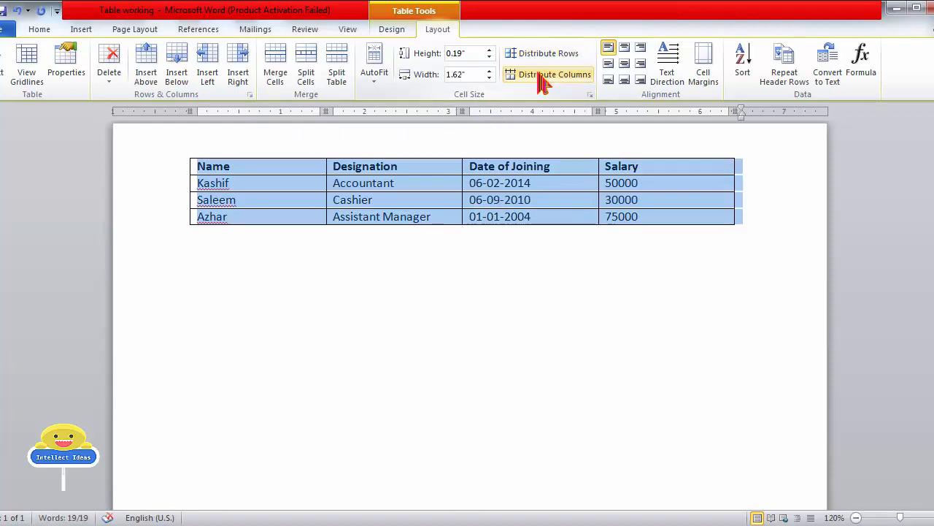
Complete the employee's full name in the Name cell of the Cashier row.
{"action": "left_click", "coordinate": [289, 202]}
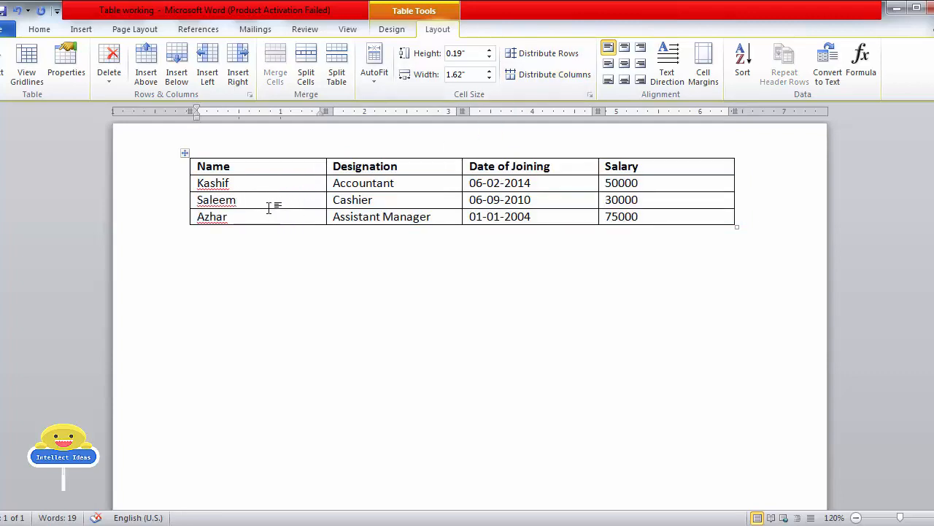
{"action": "type", "text": "Ahmed Khan"}
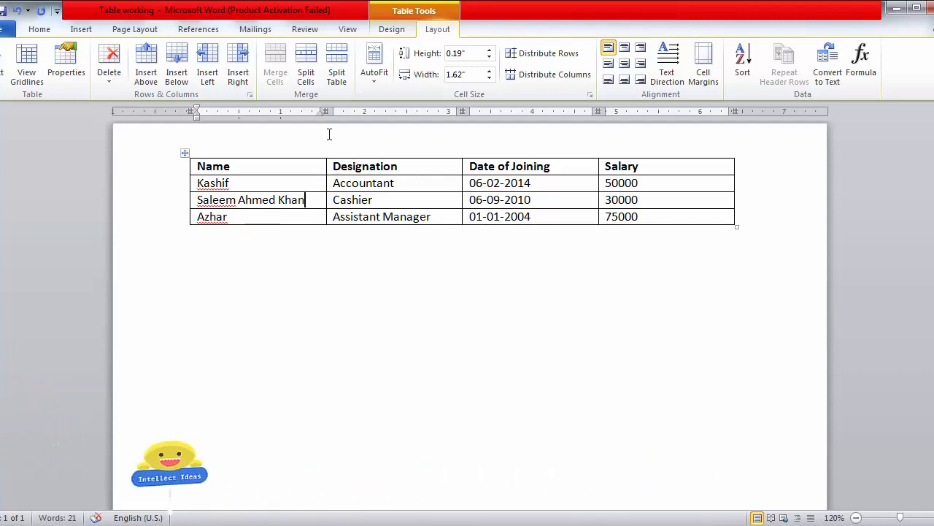
Try narrowing the Name column to 0.76" and distributing the table's rows and columns evenly.
{"action": "left_click_drag", "start_coordinate": [326, 111], "coordinate": [254, 111]}
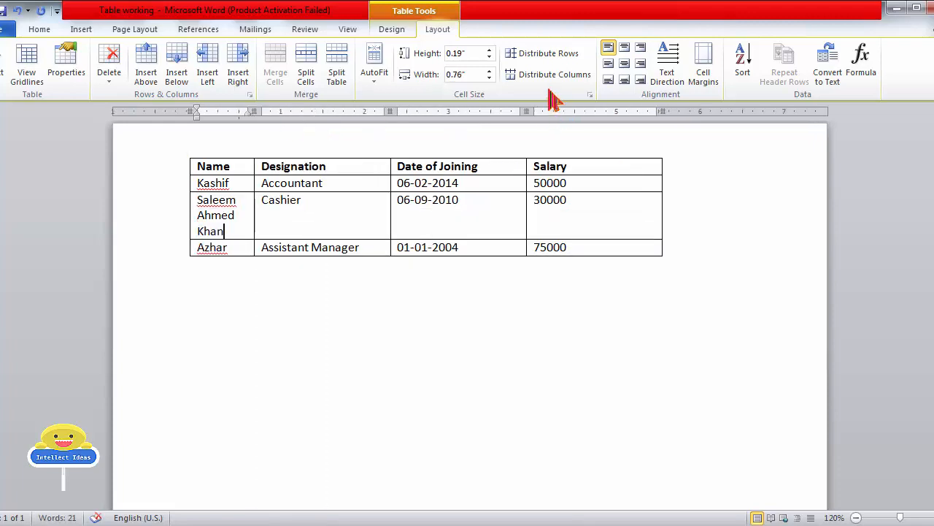
{"action": "left_click", "coordinate": [559, 57]}
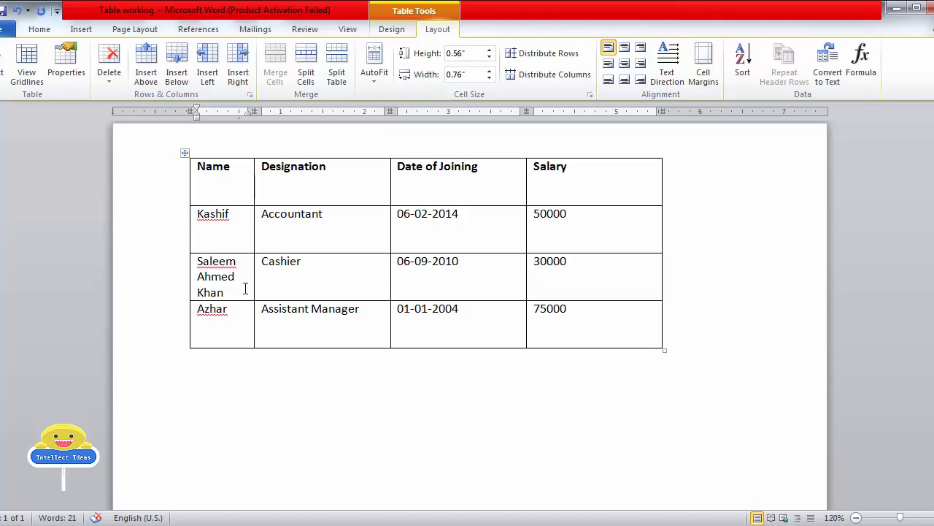
{"action": "left_click", "coordinate": [572, 80]}
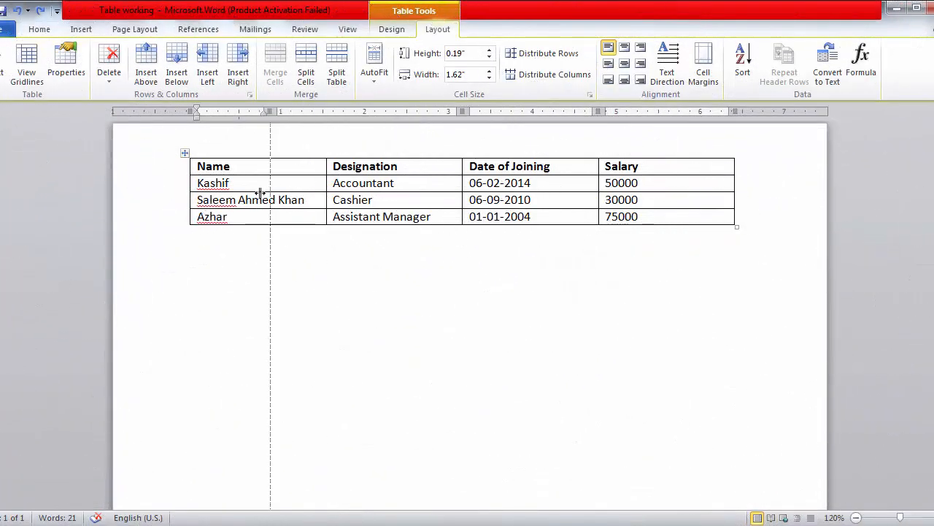
Narrow the columns to about 0.83" for Name, 1" for Designation, 0.75" for Date of Joining and 0.3" for Salary.
{"action": "left_click_drag", "start_coordinate": [271, 192], "coordinate": [259, 192]}
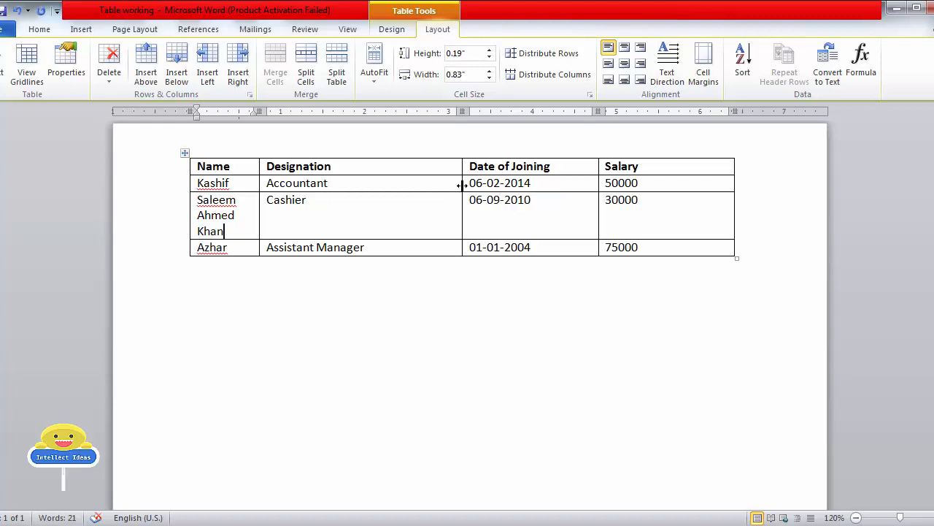
{"action": "left_click_drag", "start_coordinate": [462, 185], "coordinate": [344, 188]}
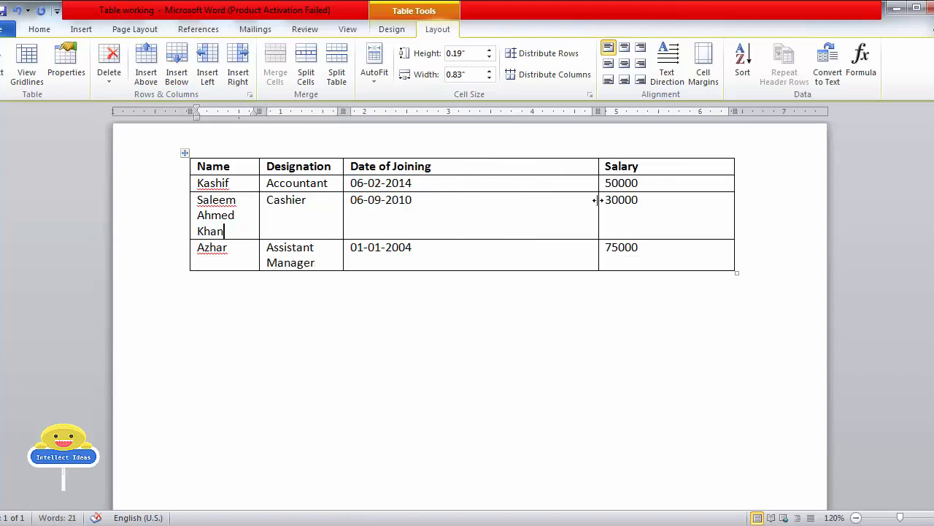
{"action": "left_click_drag", "start_coordinate": [598, 200], "coordinate": [407, 219]}
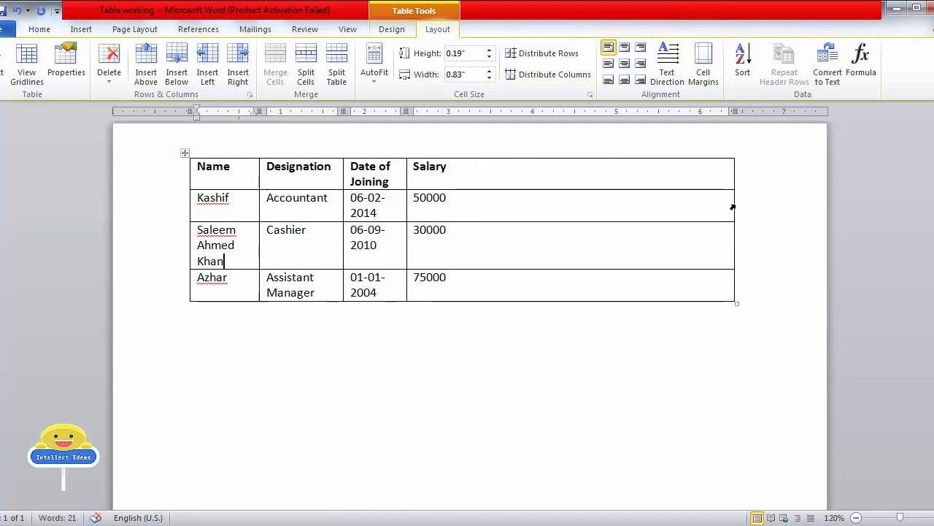
{"action": "left_click_drag", "start_coordinate": [734, 205], "coordinate": [432, 229]}
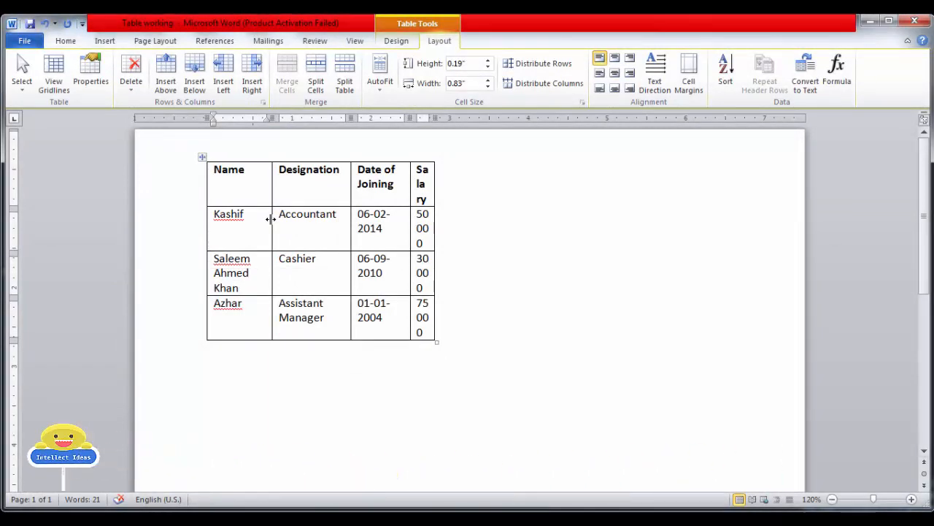
Fit the Name, Designation, Date of Joining and Salary columns one by one to their contents.
{"action": "double_click", "coordinate": [270, 219]}
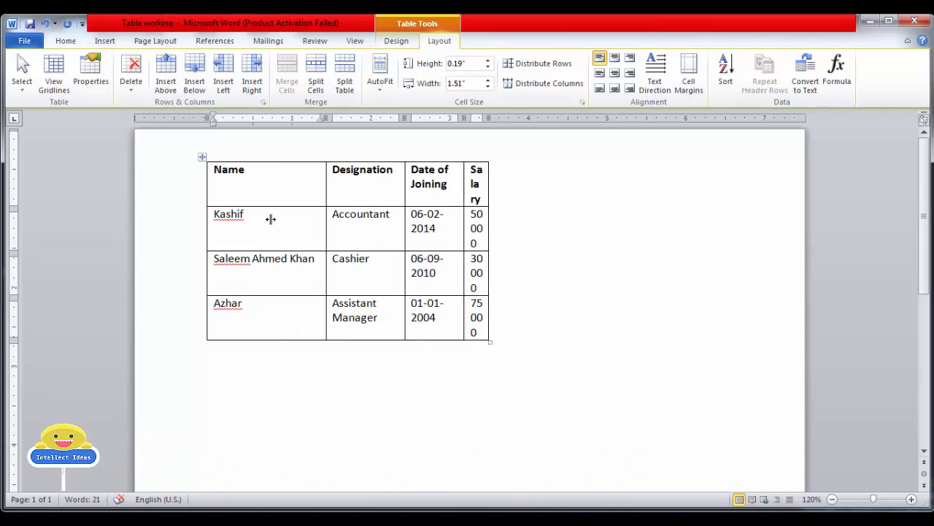
{"action": "double_click", "coordinate": [405, 214]}
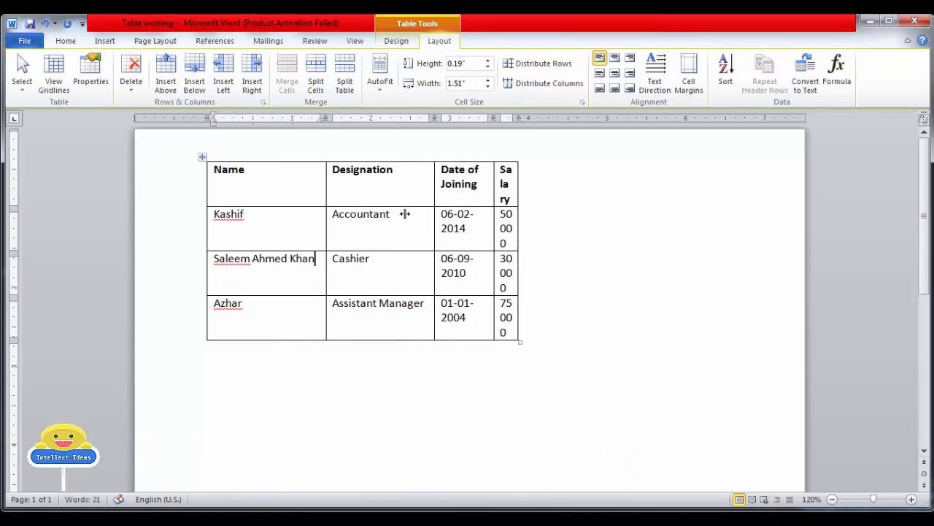
{"action": "double_click", "coordinate": [493, 215]}
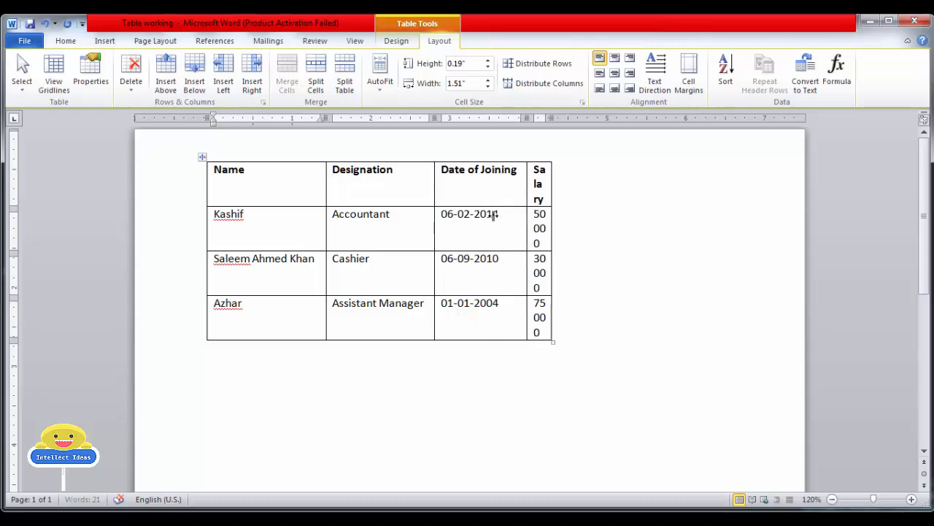
{"action": "double_click", "coordinate": [551, 219]}
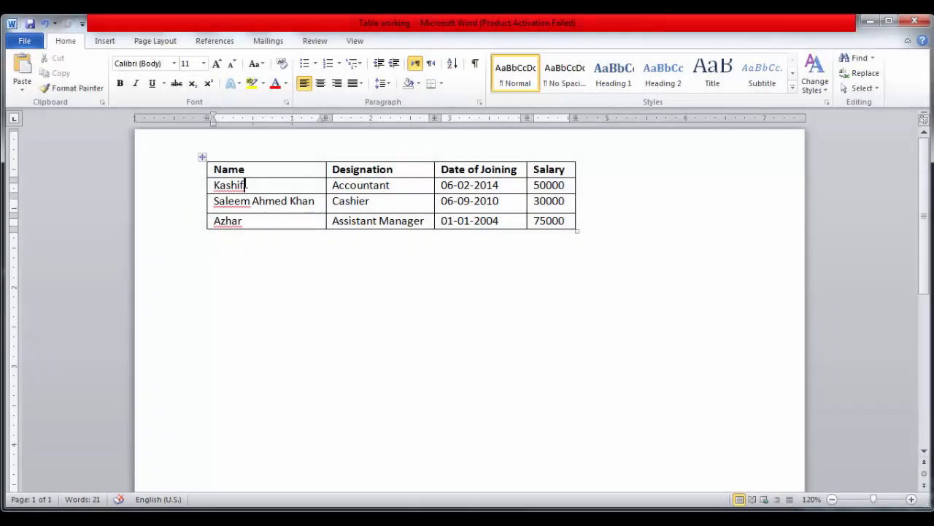
Try Align Top Center on the Name cell of the Accountant row, and undo it.
{"action": "left_click", "coordinate": [246, 185]}
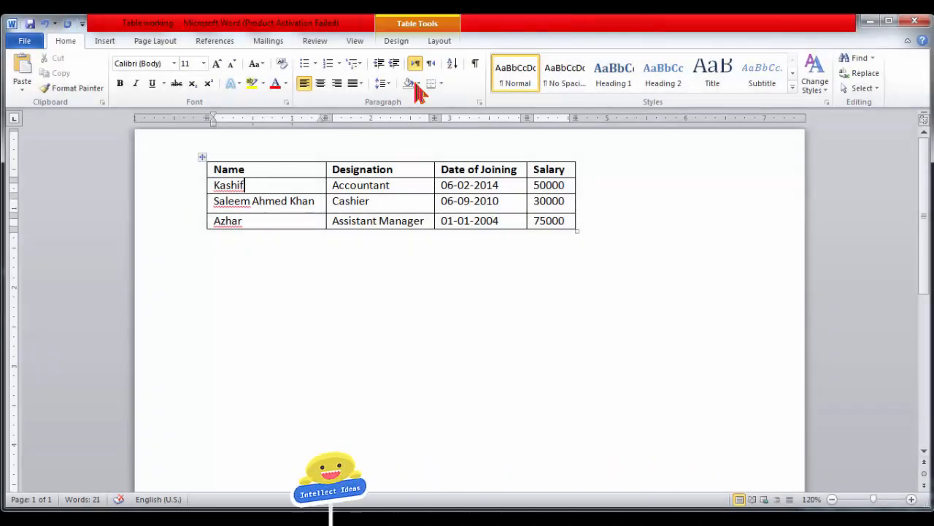
{"action": "left_click", "coordinate": [439, 43]}
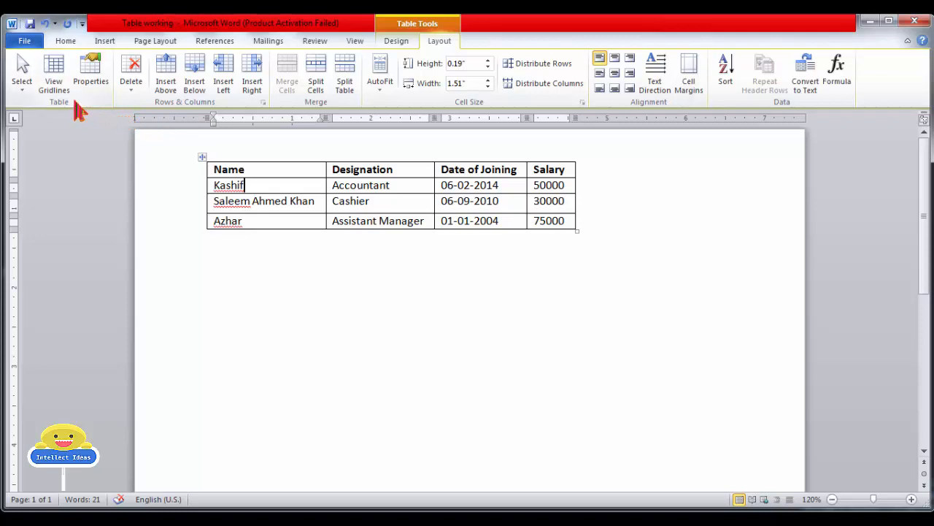
{"action": "key", "text": "ctrl"}
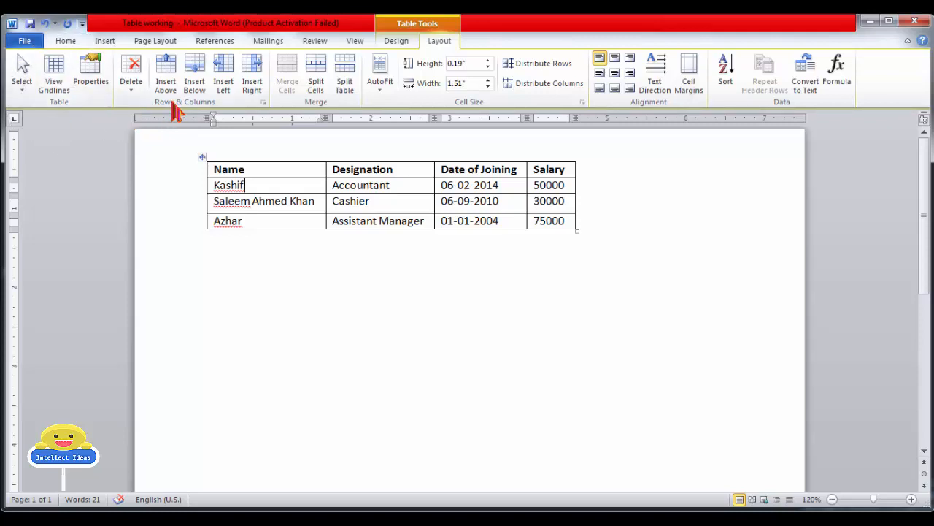
{"action": "key", "text": "ctrl"}
{"action": "key", "text": "ctrl"}
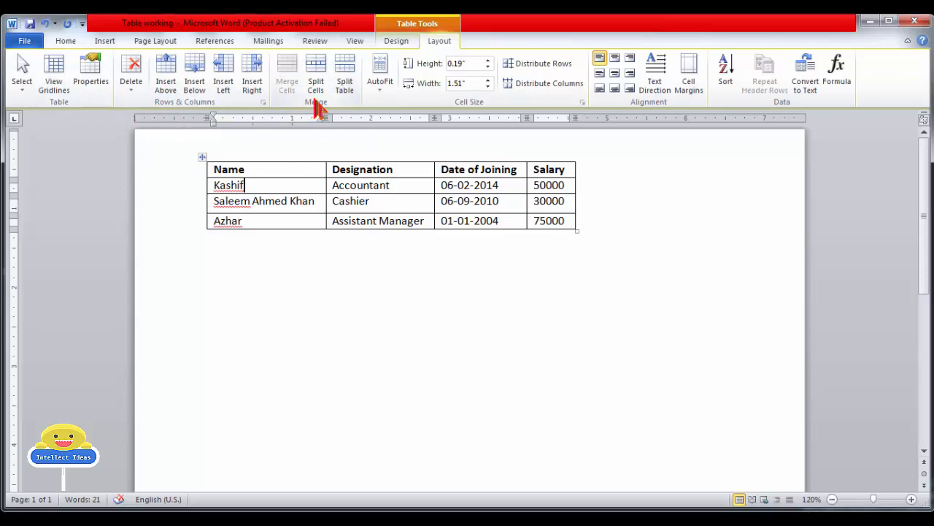
{"action": "key", "text": "ctrl"}
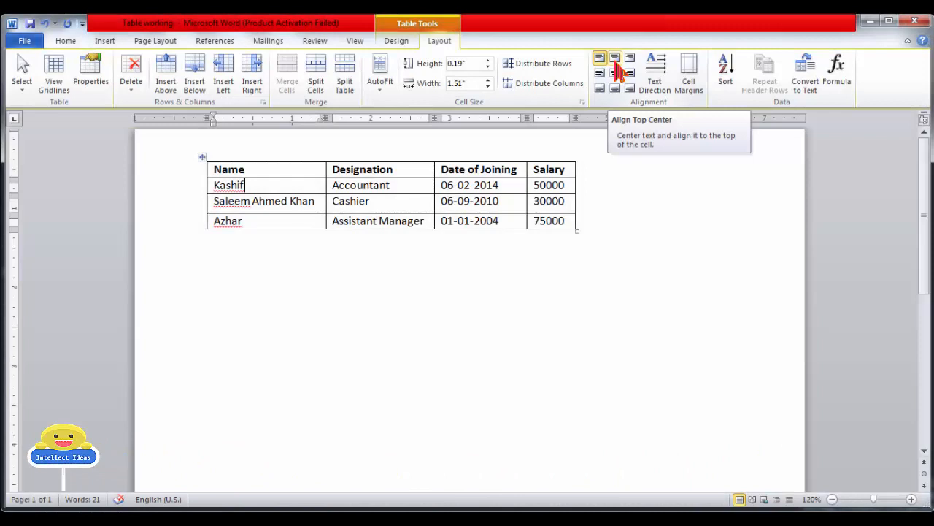
{"action": "left_click", "coordinate": [615, 58]}
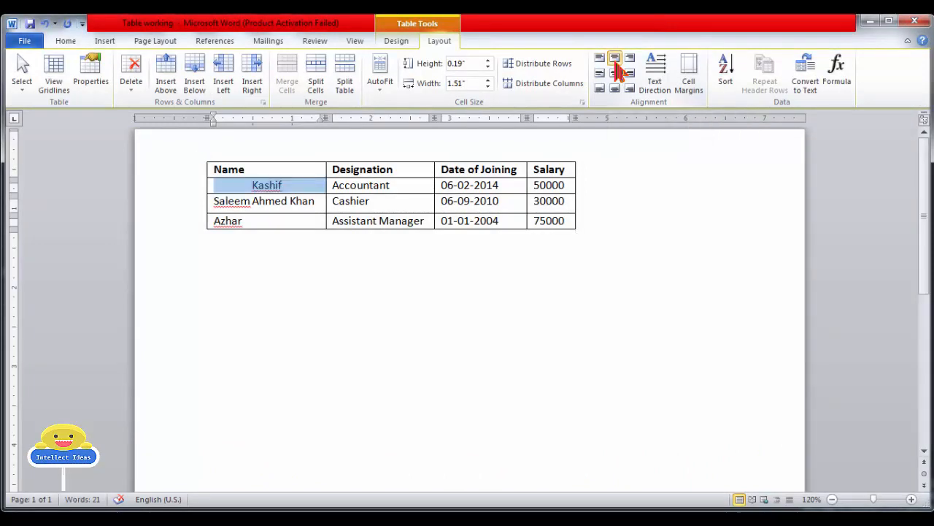
{"action": "key", "text": "ctrl+z"}
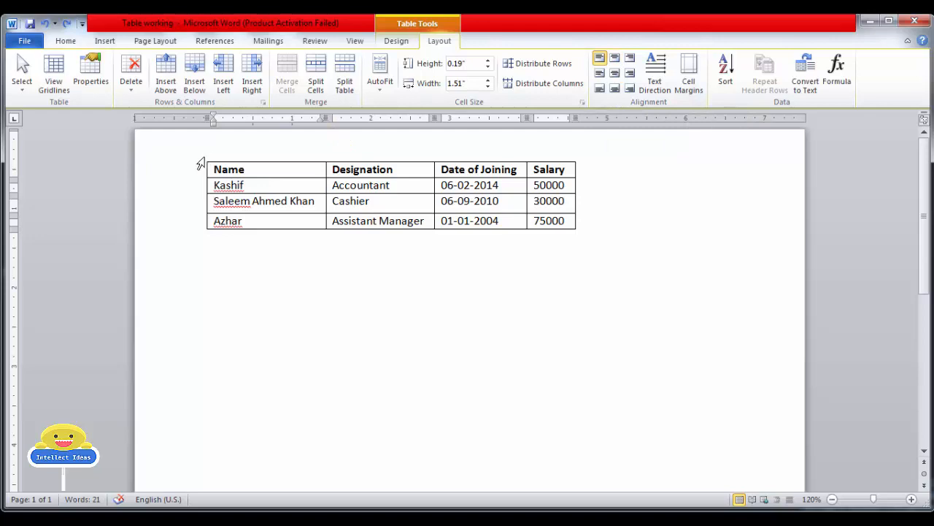
Try aligning the whole table's text Top Center, Top Right, Center Left, Center and Center Right.
{"action": "left_click", "coordinate": [202, 157]}
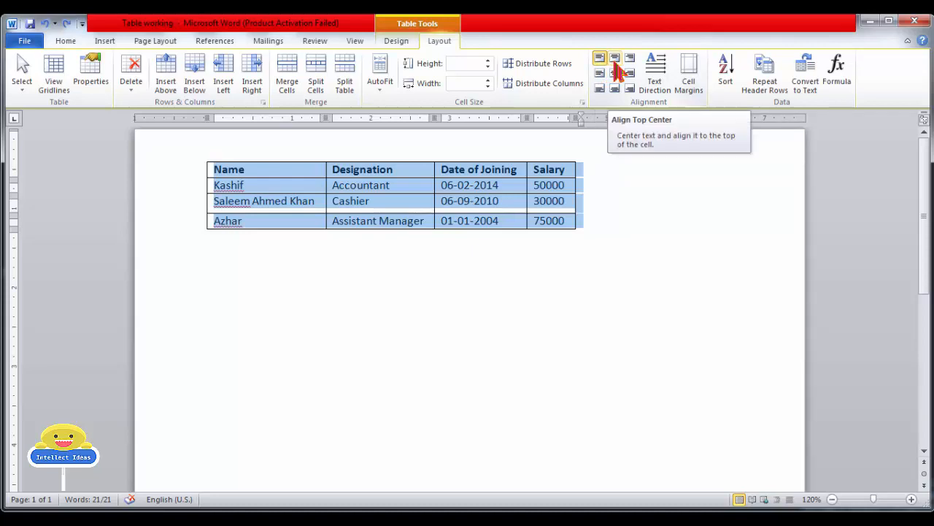
{"action": "left_click", "coordinate": [616, 60]}
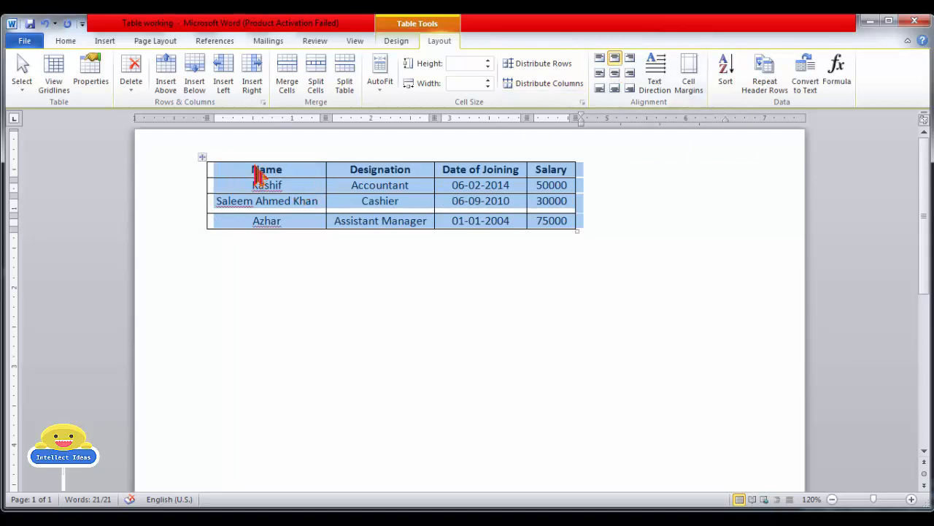
{"action": "left_click", "coordinate": [633, 59]}
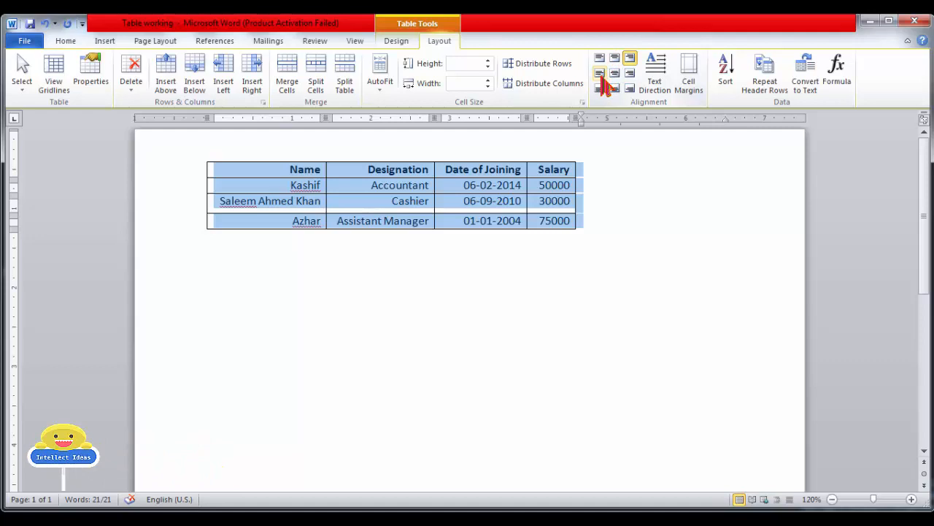
{"action": "left_click", "coordinate": [600, 75]}
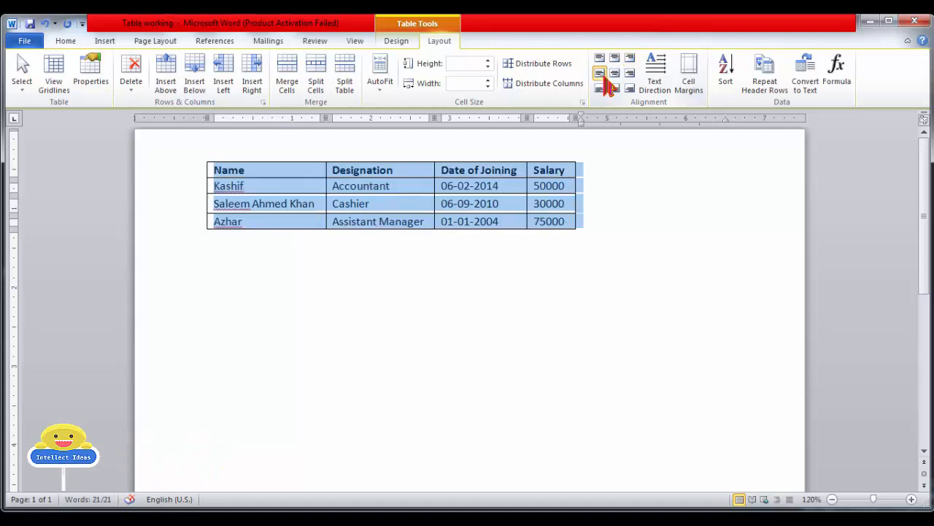
{"action": "left_click", "coordinate": [614, 75]}
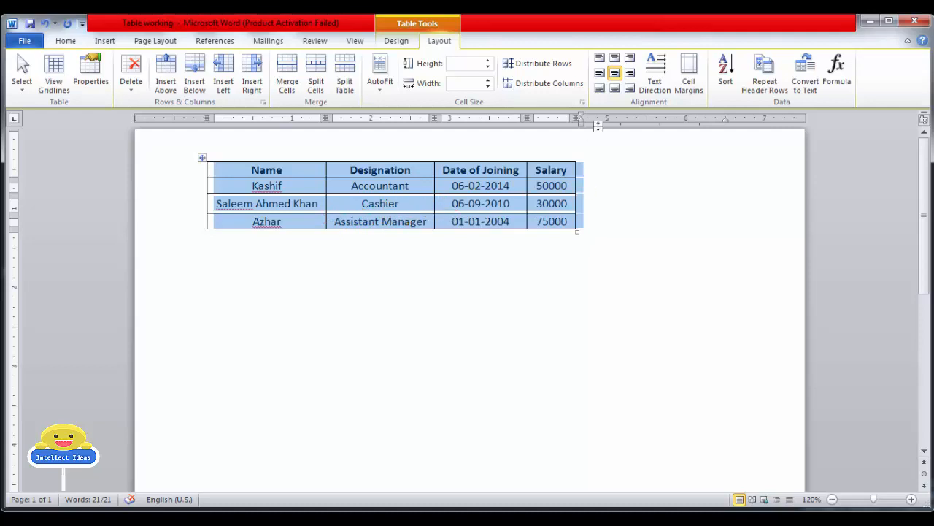
{"action": "left_click", "coordinate": [631, 75]}
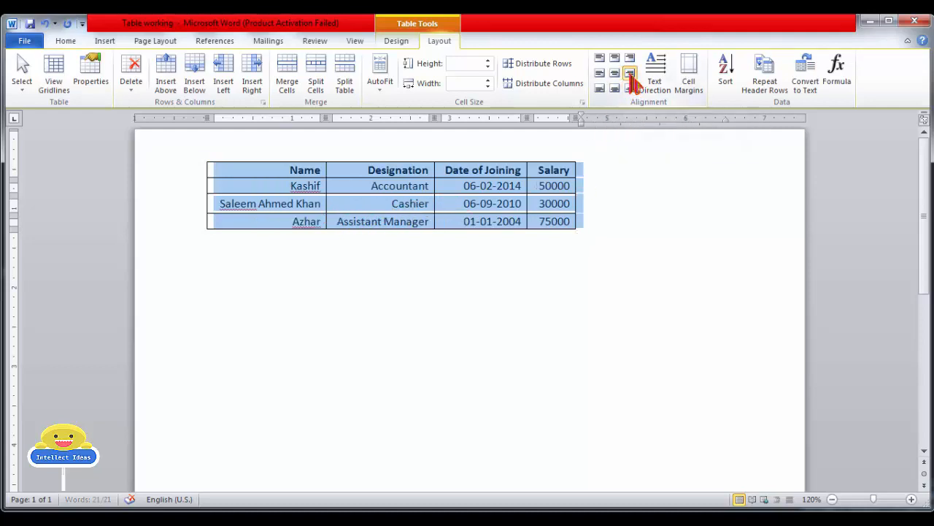
Try Bottom Right, Bottom Center and Bottom Left alignment on the whole table, and set it back to Align Top Left.
{"action": "left_click", "coordinate": [632, 89]}
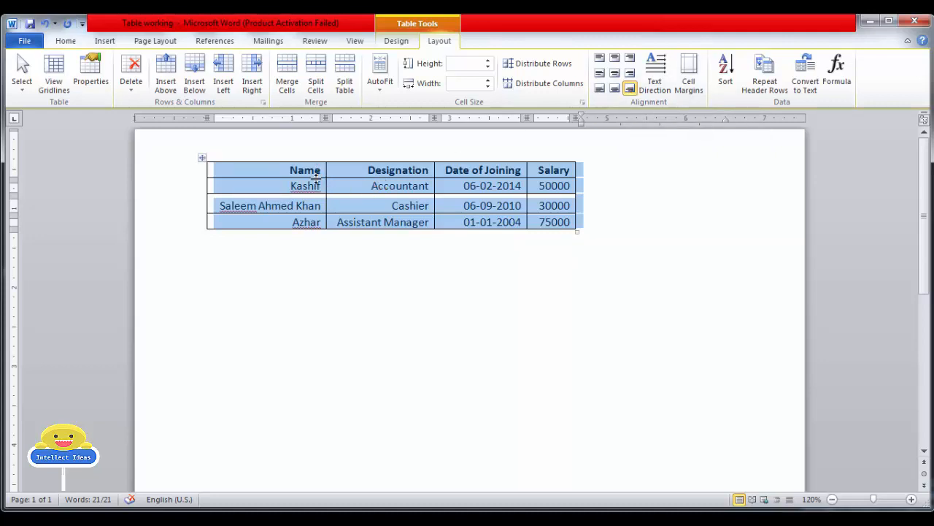
{"action": "left_click", "coordinate": [615, 89]}
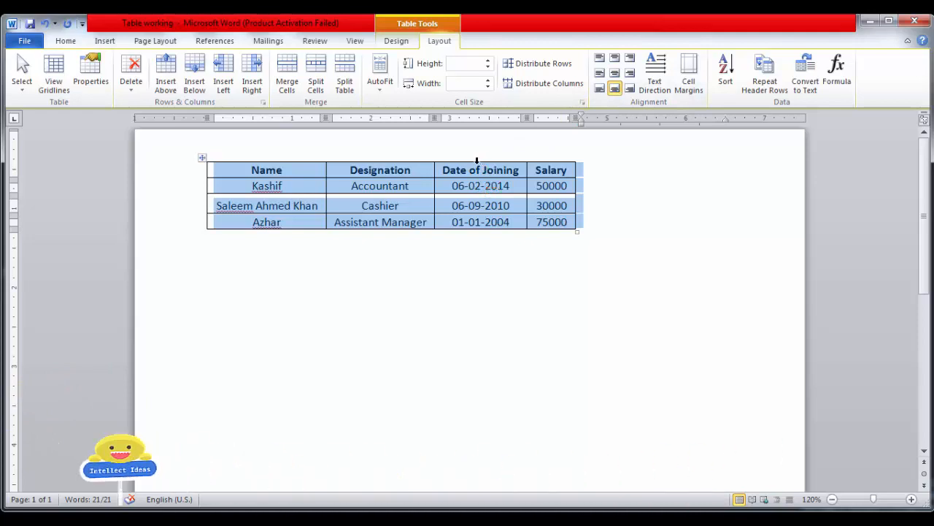
{"action": "left_click", "coordinate": [600, 89]}
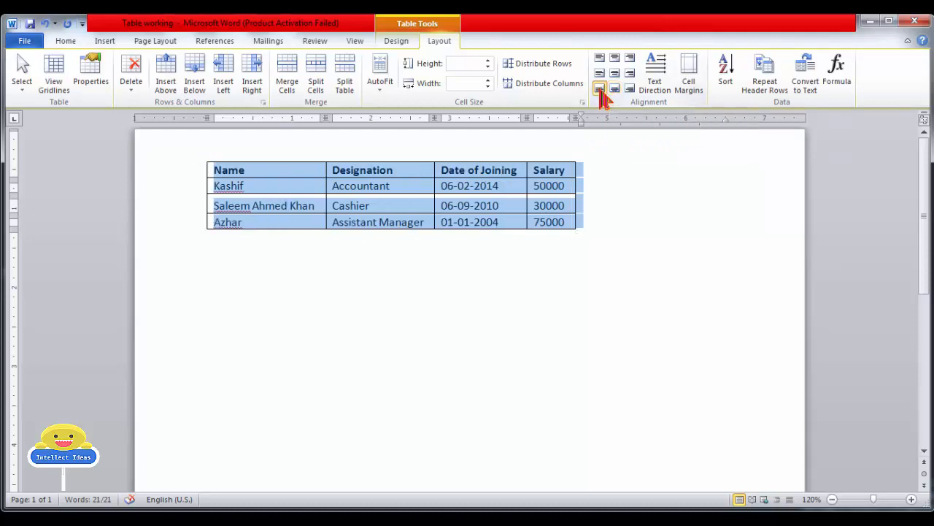
{"action": "left_click", "coordinate": [602, 60]}
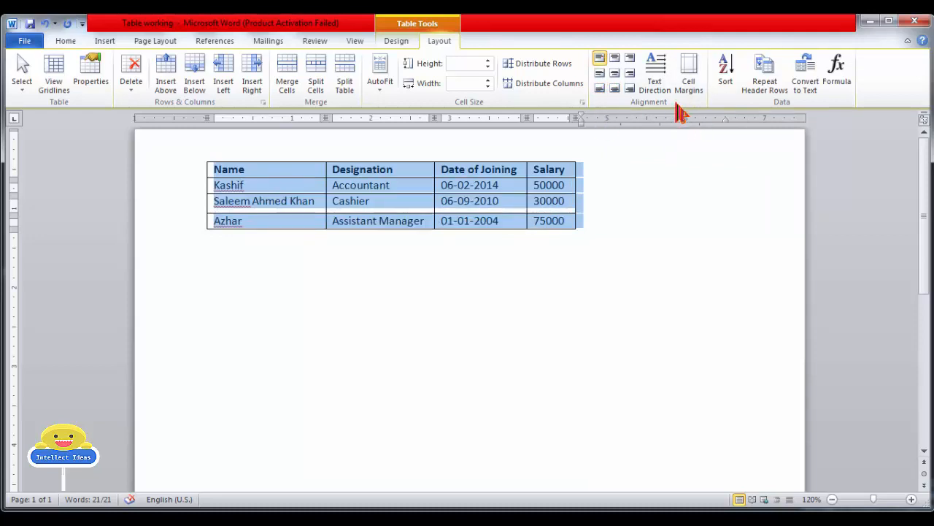
Rotate the text in all table cells with Text Direction until it reads from bottom to top.
{"action": "left_click", "coordinate": [665, 97]}
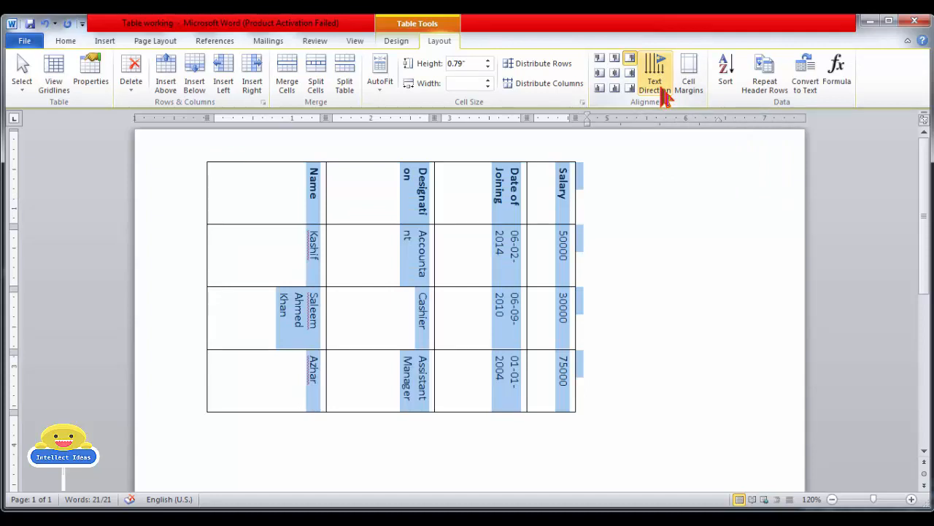
{"action": "left_click", "coordinate": [664, 97]}
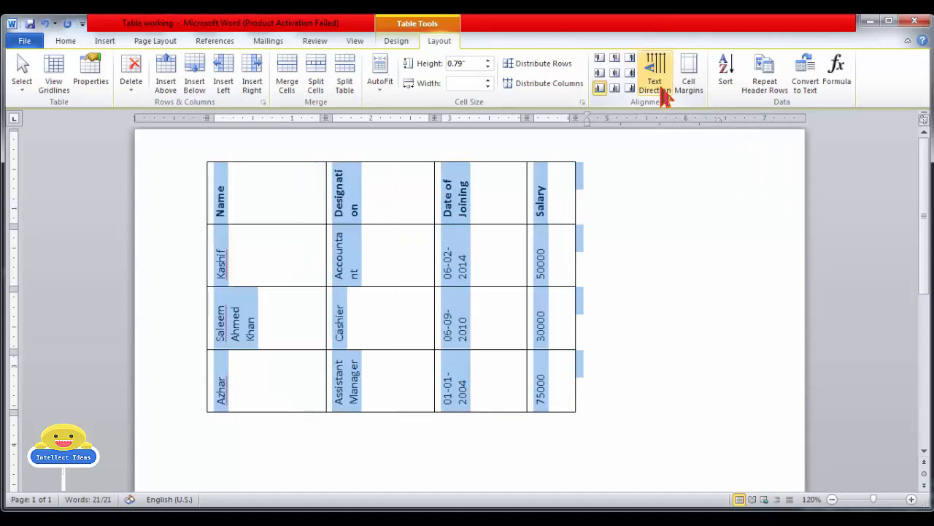
Return the table text to horizontal with Text Direction, and undo the earlier changes that made the rows taller.
{"action": "left_click", "coordinate": [664, 98]}
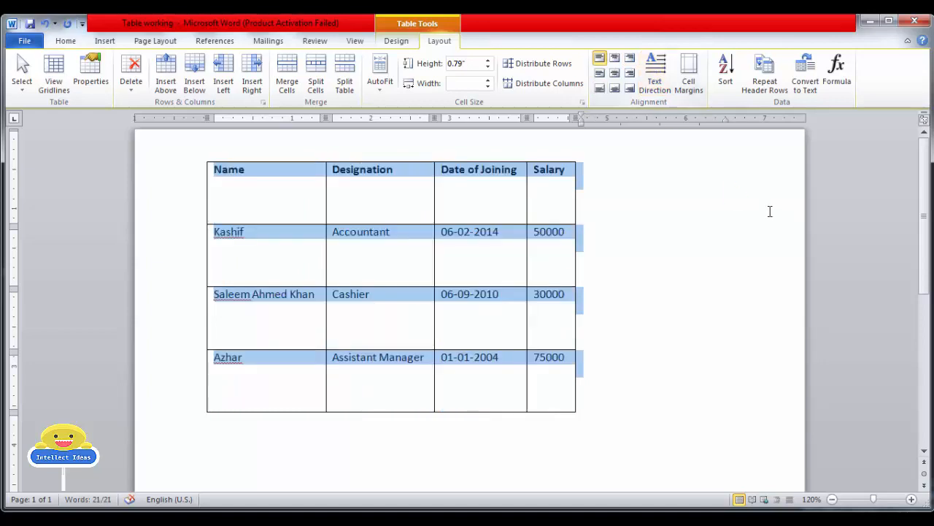
{"action": "key", "text": "ctrl+z"}
{"action": "key", "text": "ctrl+z"}
{"action": "key", "text": "ctrl+z"}
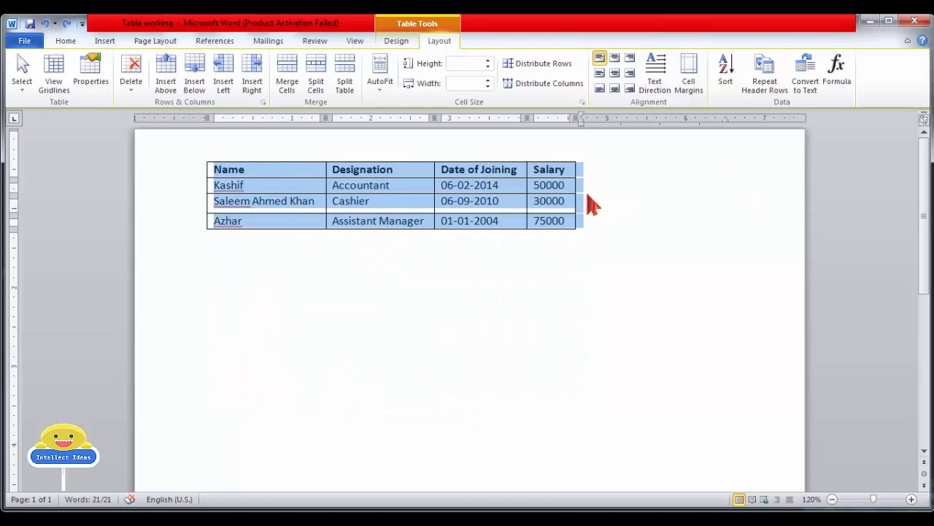
{"action": "left_click", "coordinate": [564, 175]}
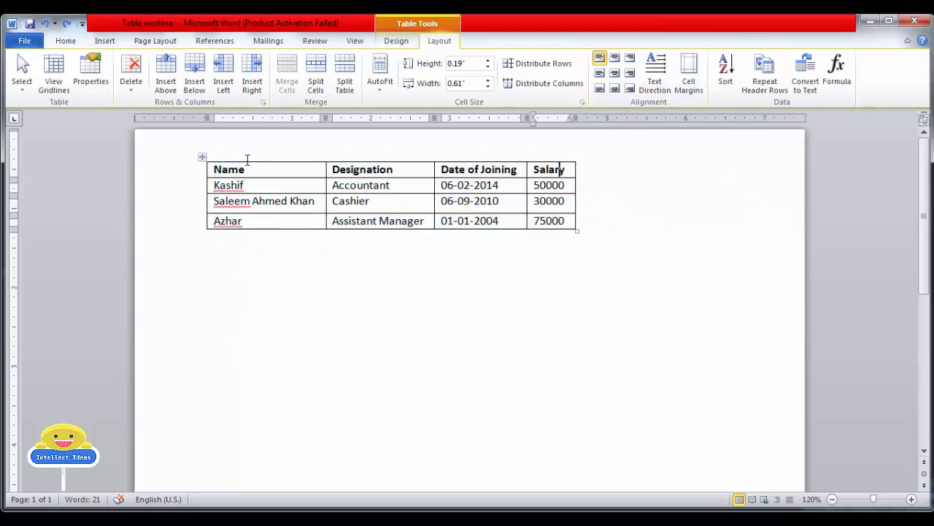
Insert a new column to the left of the Name column.
{"action": "left_click", "coordinate": [245, 158]}
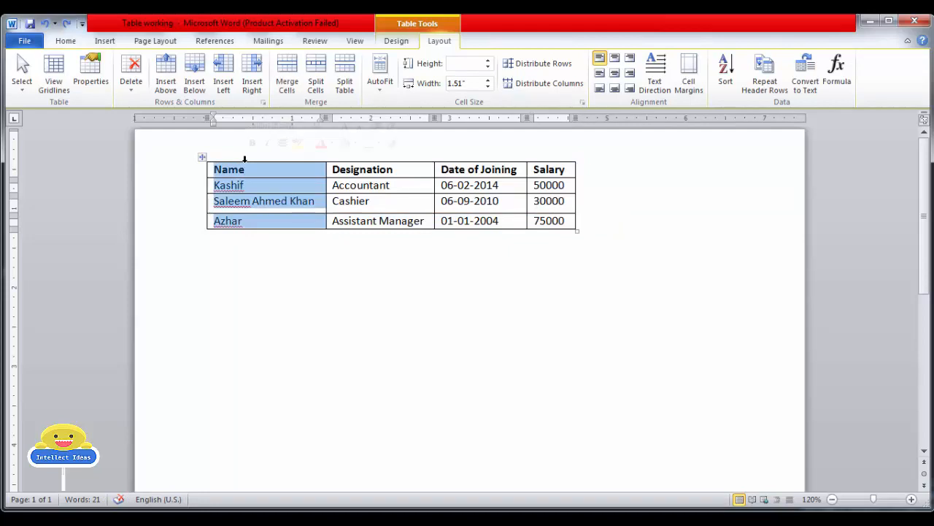
{"action": "right_click", "coordinate": [245, 159]}
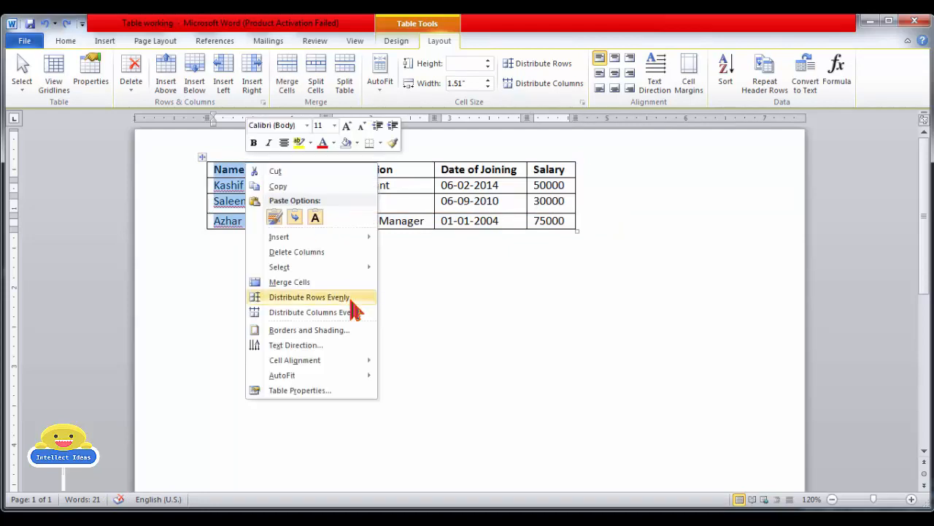
{"action": "mouse_move", "coordinate": [365, 235]}
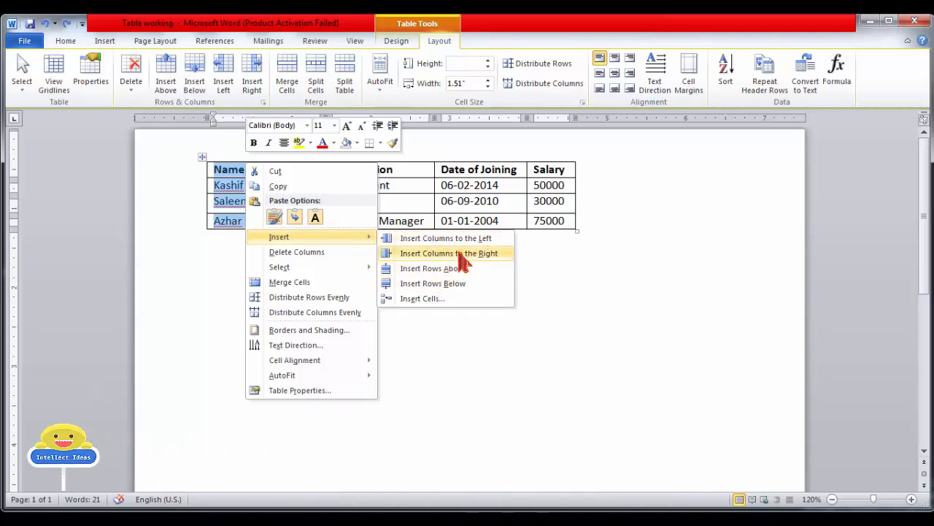
{"action": "left_click", "coordinate": [462, 241]}
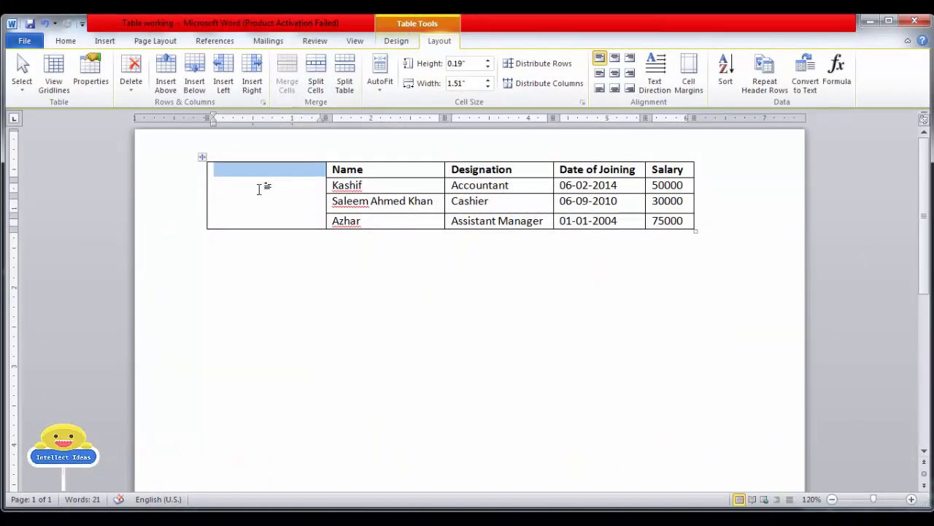
Enter "Salary Table" in the merged first-column cell and narrow that column to about 0.58".
{"action": "left_click", "coordinate": [259, 189]}
{"action": "type", "text": "Sala"}
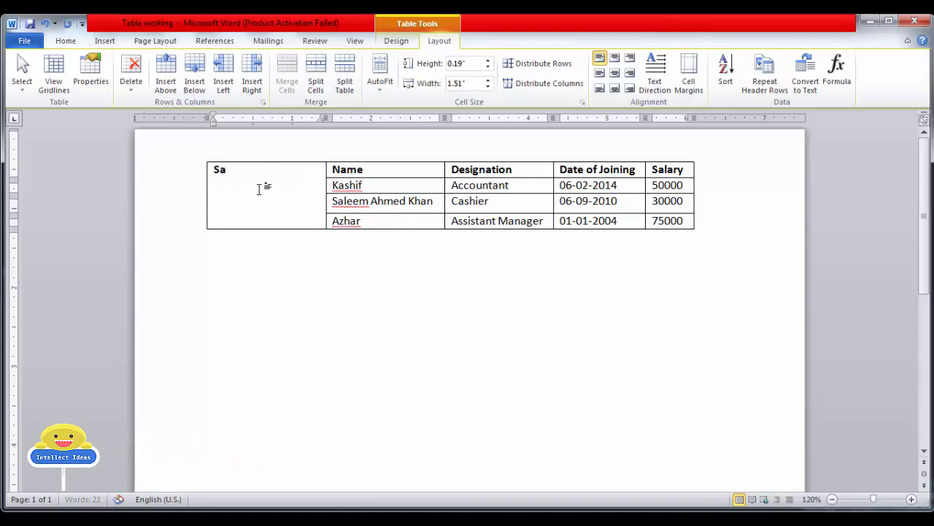
{"action": "type", "text": "ry Table"}
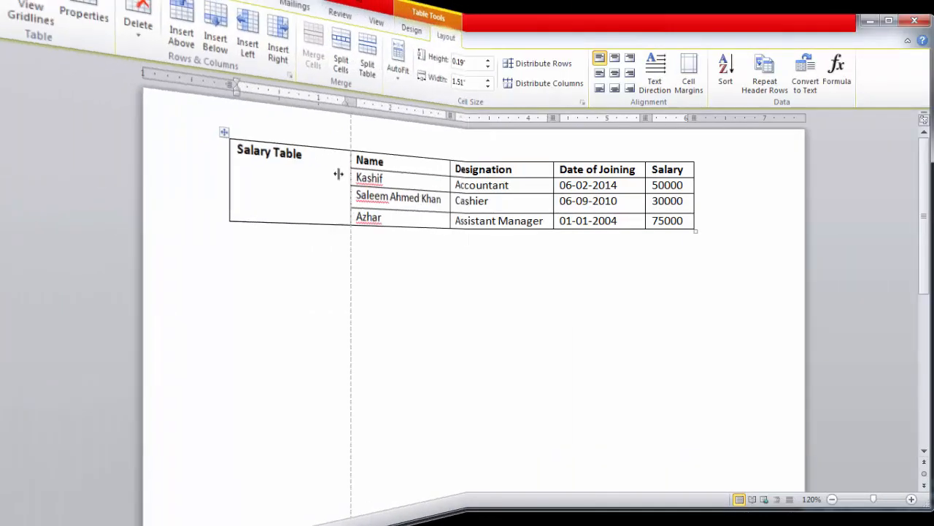
{"action": "left_click_drag", "start_coordinate": [326, 191], "coordinate": [252, 195]}
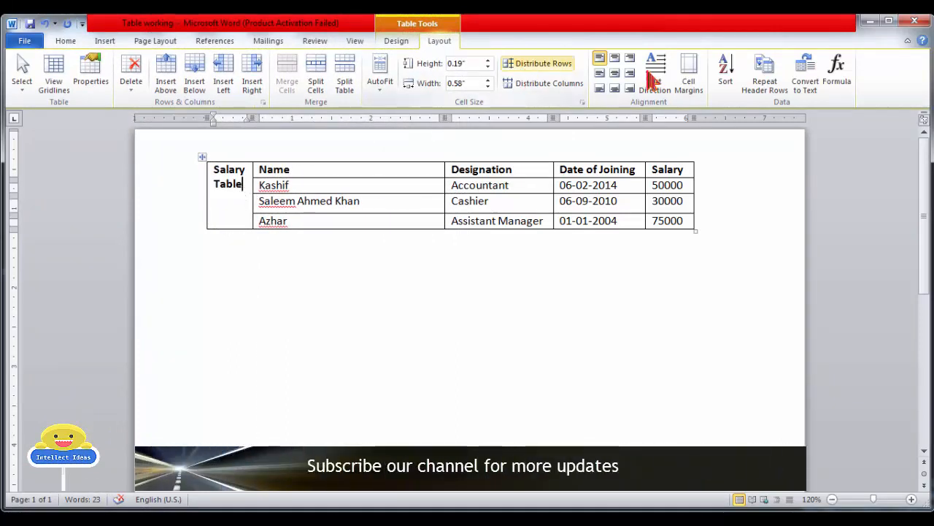
Rotate the "Salary Table" text to read from bottom to top, and align it Center in its cell.
{"action": "left_click", "coordinate": [673, 84]}
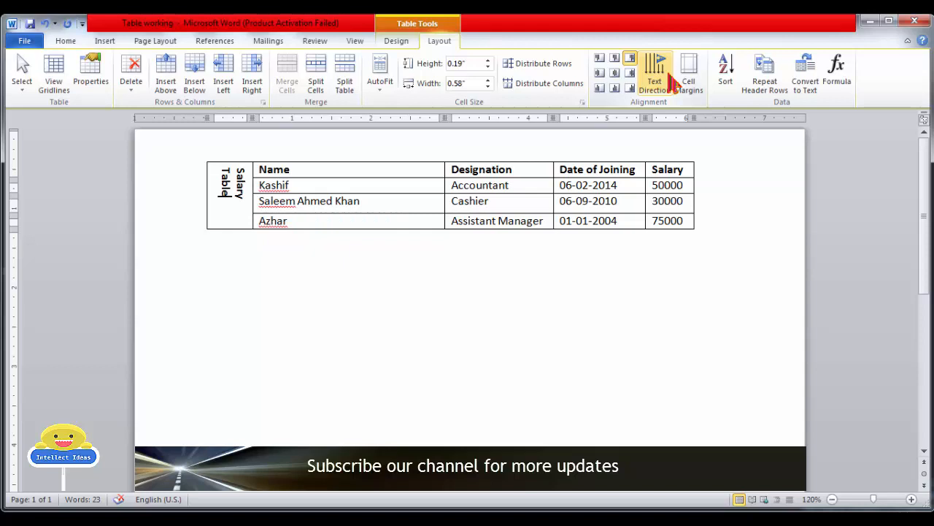
{"action": "left_click", "coordinate": [673, 85]}
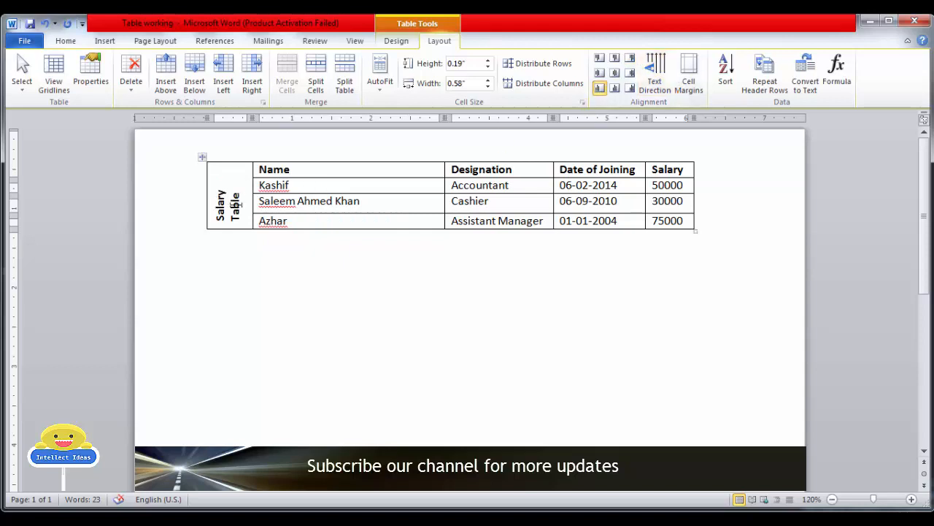
{"action": "double_click", "coordinate": [233, 206]}
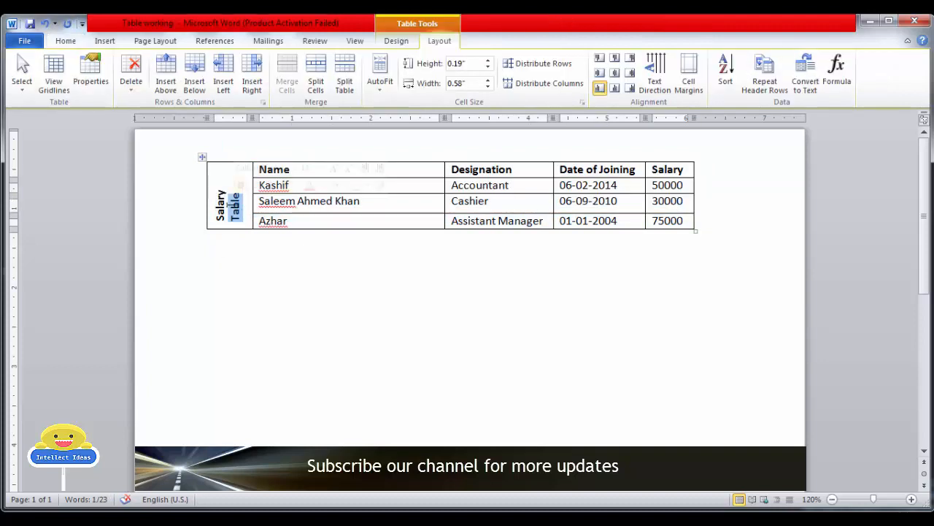
{"action": "double_click", "coordinate": [219, 205]}
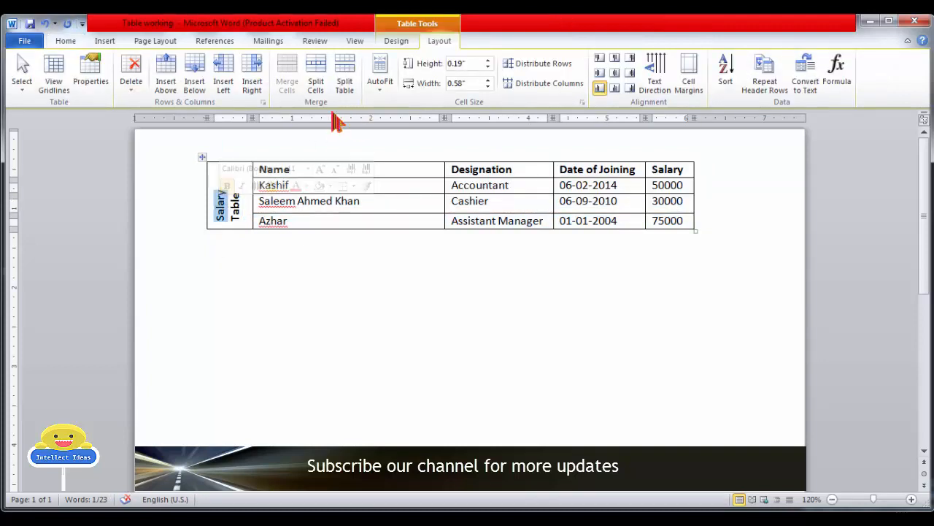
{"action": "left_click", "coordinate": [615, 75]}
{"action": "left_click", "coordinate": [517, 272]}
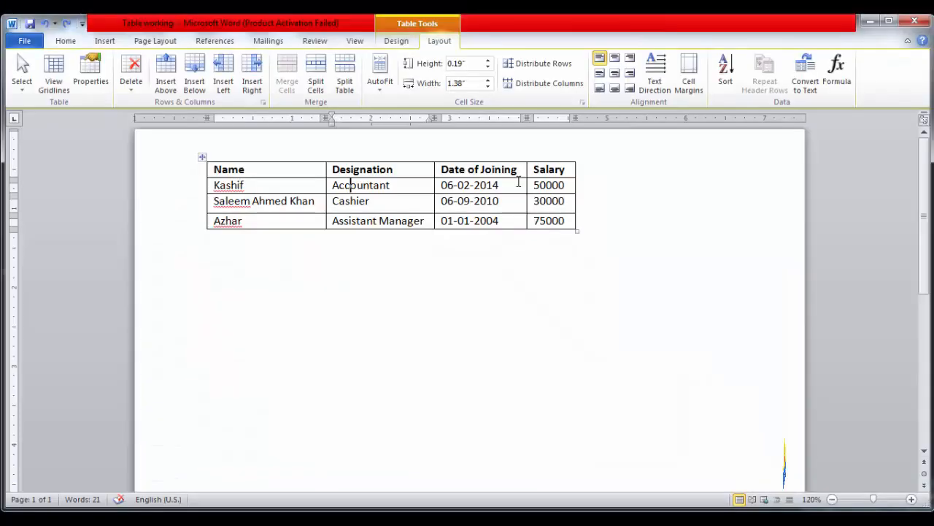
Set the table's default cell margins to 0.17" at the top and 0.09" at the bottom.
{"action": "left_click", "coordinate": [694, 101]}
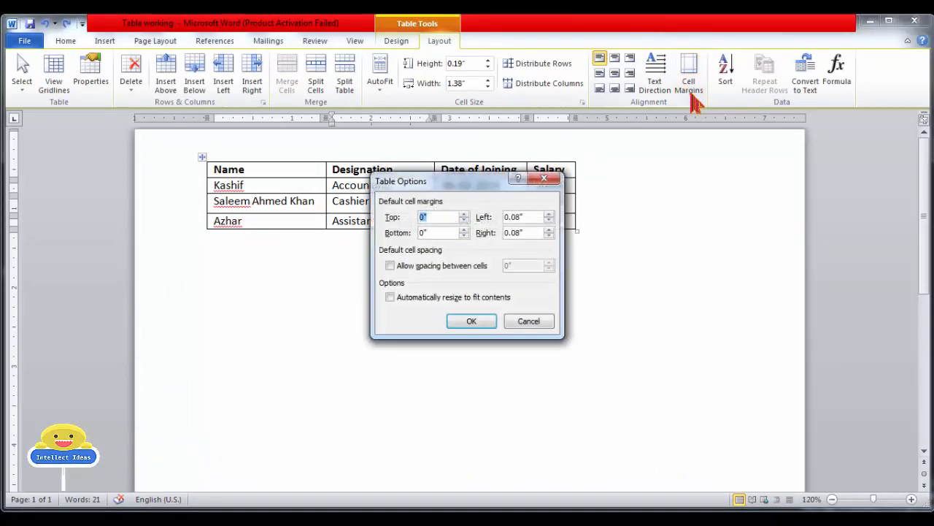
{"action": "left_click", "coordinate": [464, 214]}
{"action": "left_click", "coordinate": [464, 214]}
{"action": "left_click", "coordinate": [465, 233]}
{"action": "left_click", "coordinate": [463, 230]}
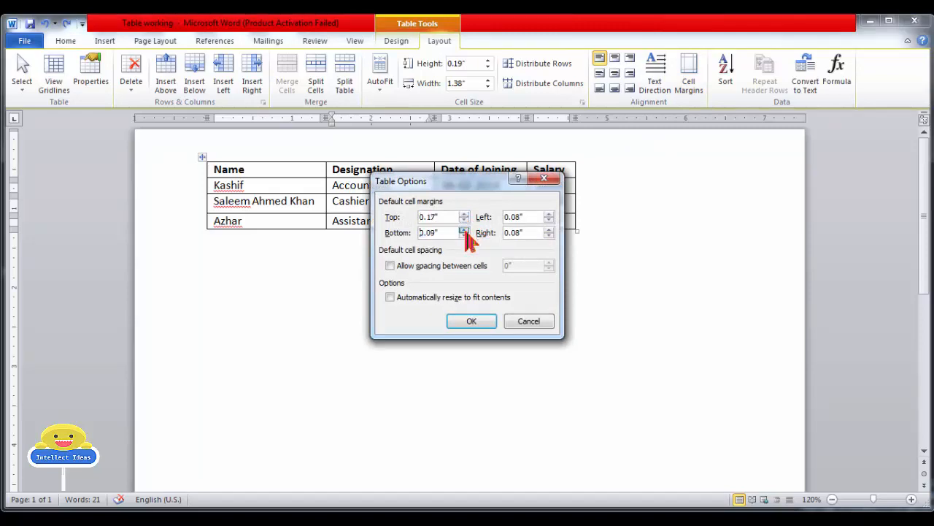
{"action": "left_click", "coordinate": [480, 324]}
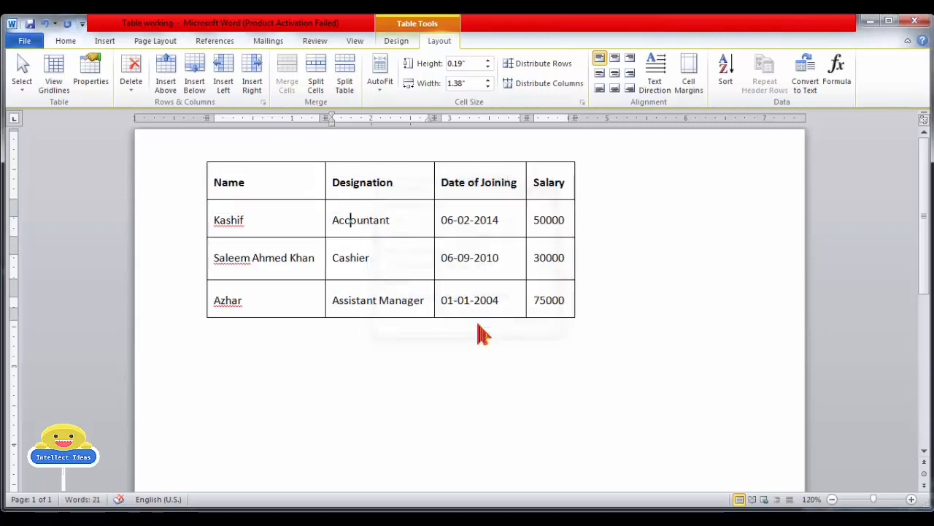